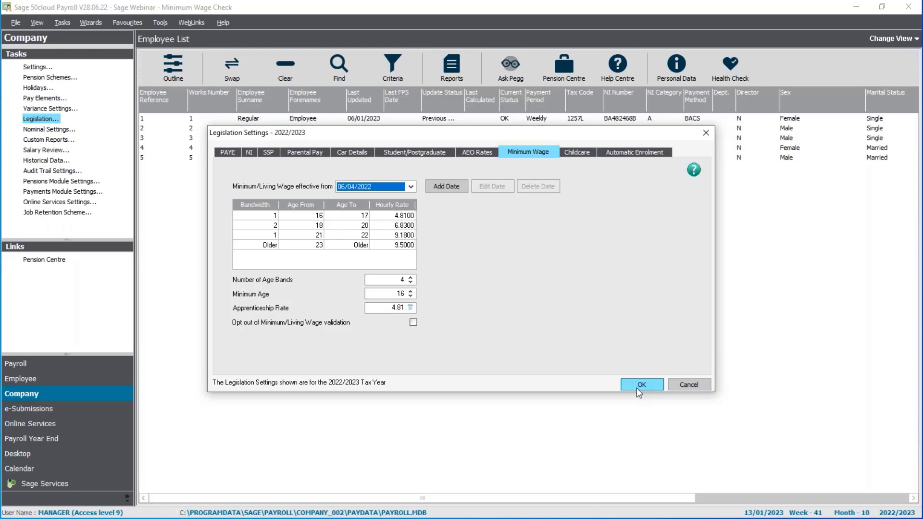
Step: Exit the legislation settings without saving and look through the payments in the company's pay elements settings
{"action": "left_click", "coordinate": [702, 383]}
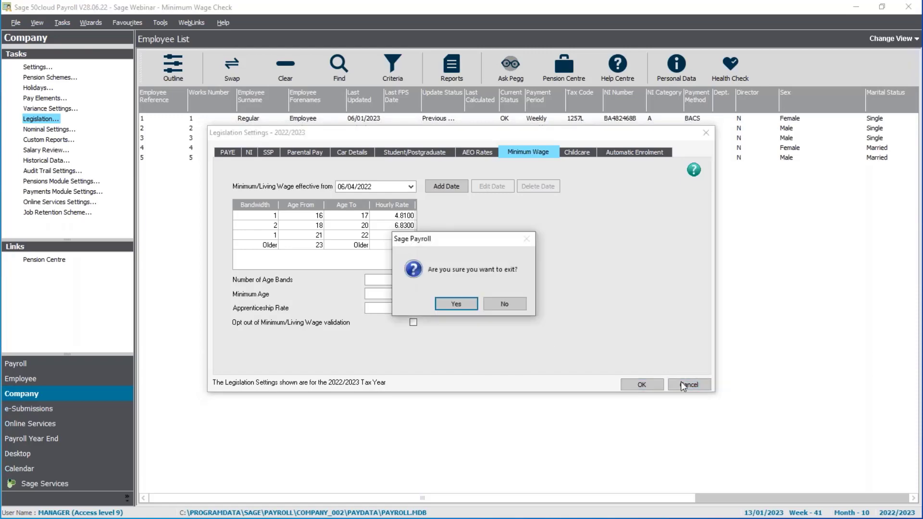
{"action": "left_click", "coordinate": [456, 302]}
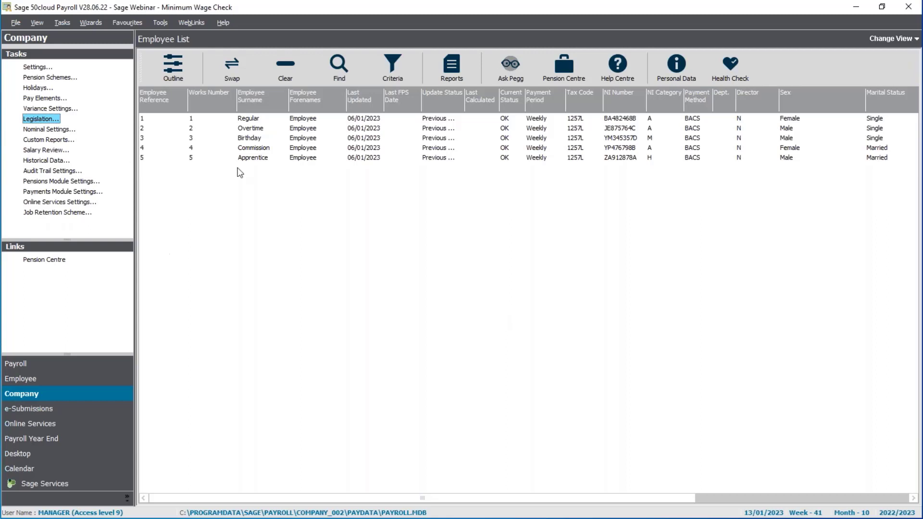
{"action": "left_click", "coordinate": [37, 99]}
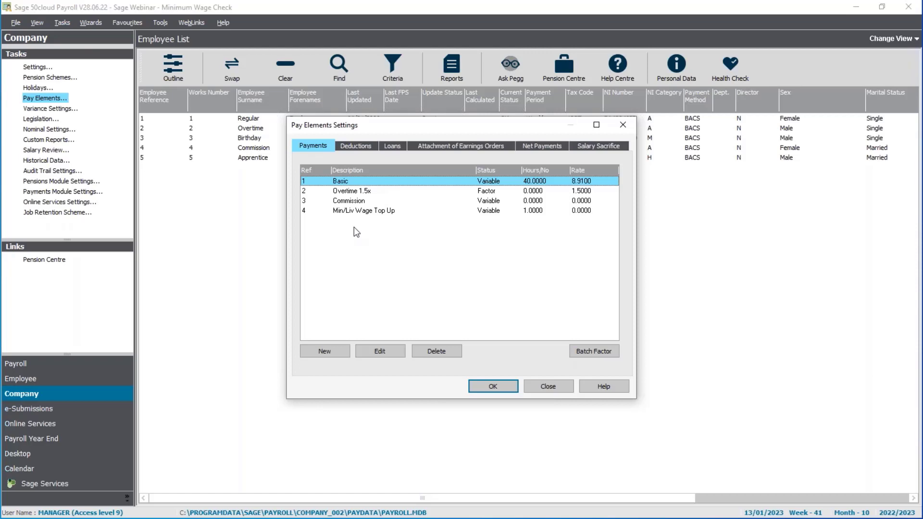
{"action": "left_click", "coordinate": [368, 192]}
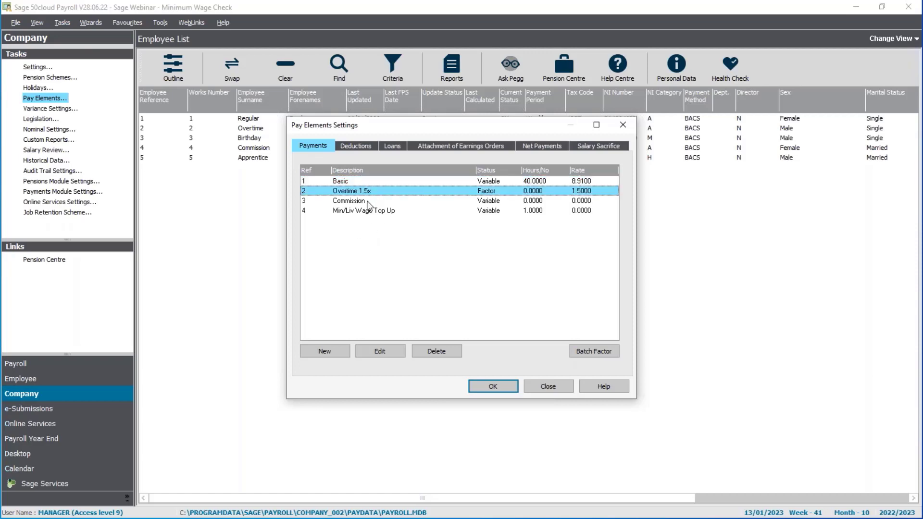
{"action": "left_click", "coordinate": [368, 202]}
{"action": "left_click", "coordinate": [382, 212]}
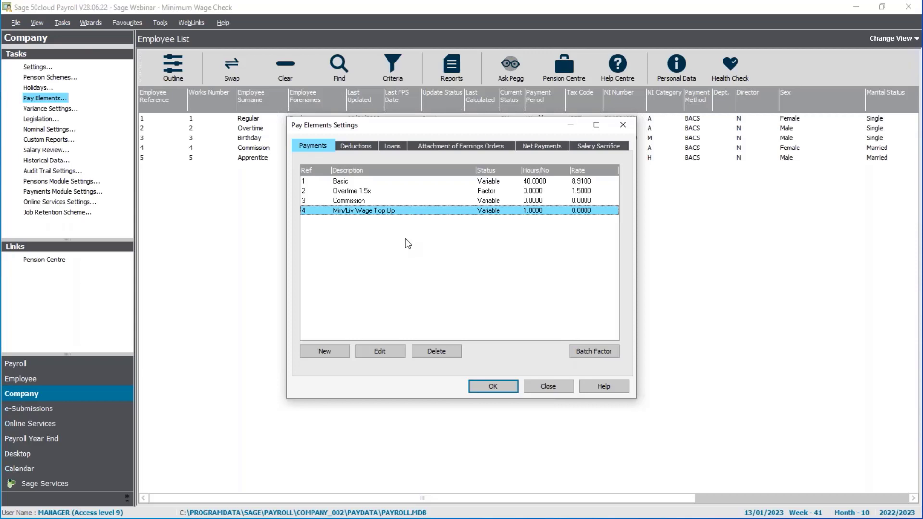
Step: Review the Basic payment's minimum/living wage options and exit without saving
{"action": "left_click", "coordinate": [358, 183]}
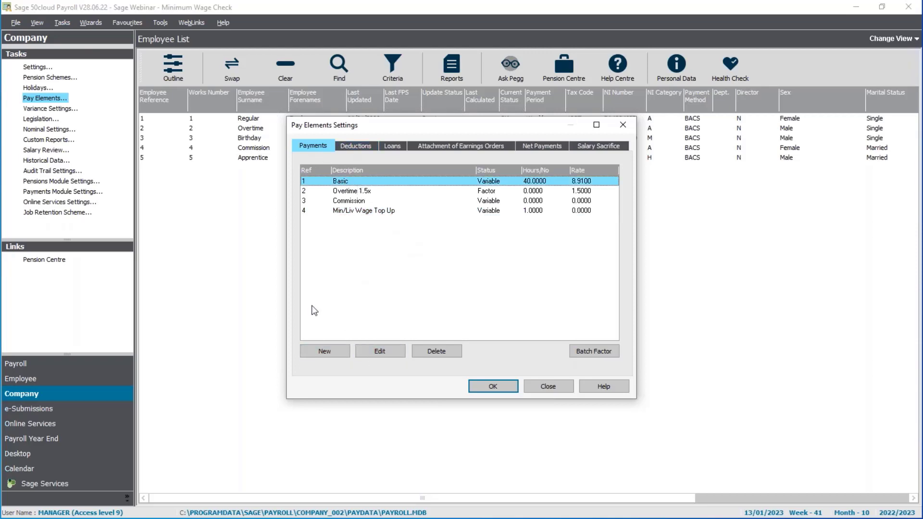
{"action": "left_click", "coordinate": [397, 353]}
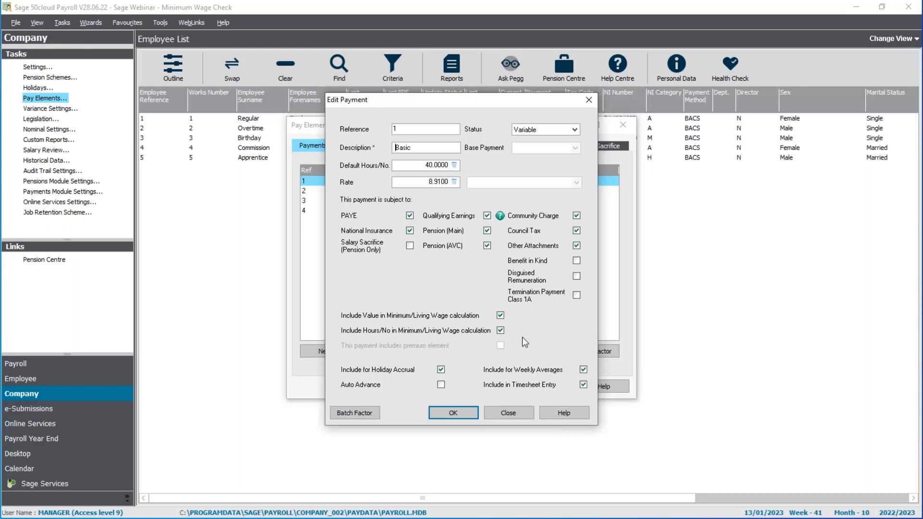
{"action": "left_click", "coordinate": [508, 413]}
{"action": "left_click", "coordinate": [457, 304]}
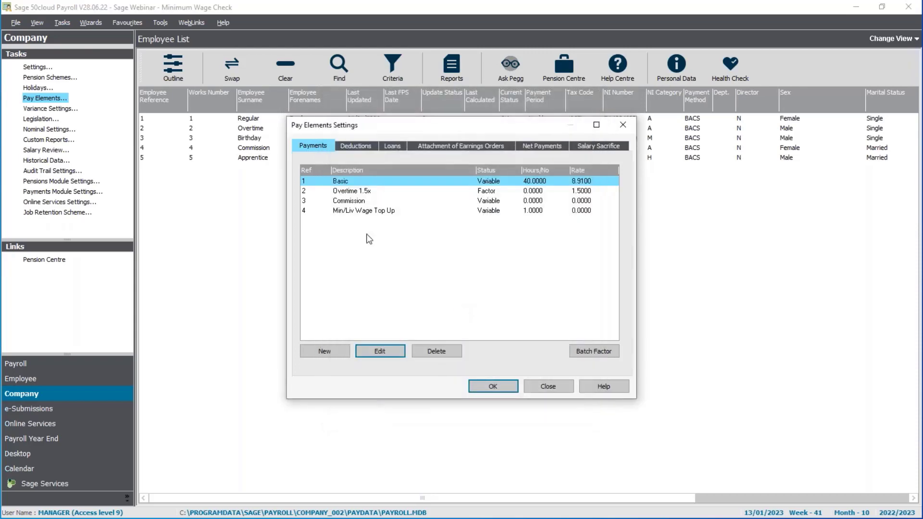
Step: Review the Commission payment's minimum/living wage options and exit without saving
{"action": "left_click", "coordinate": [366, 201]}
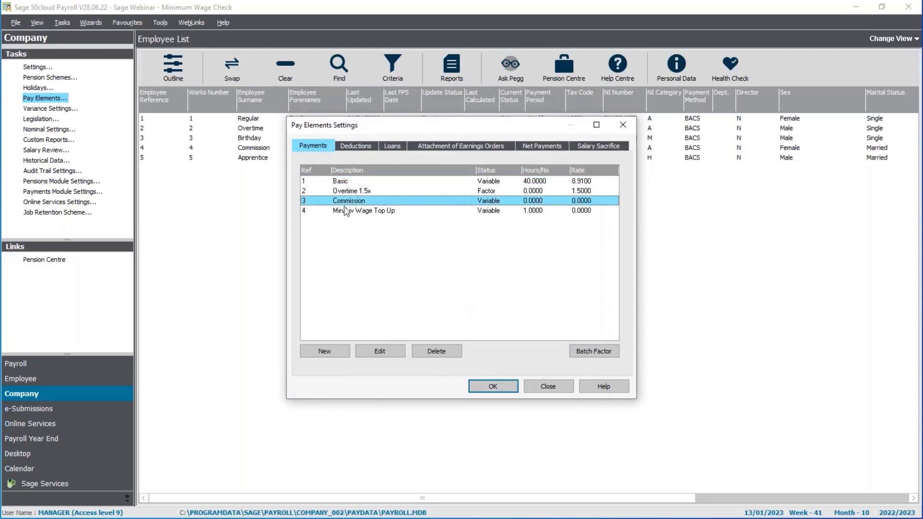
{"action": "left_click", "coordinate": [371, 349]}
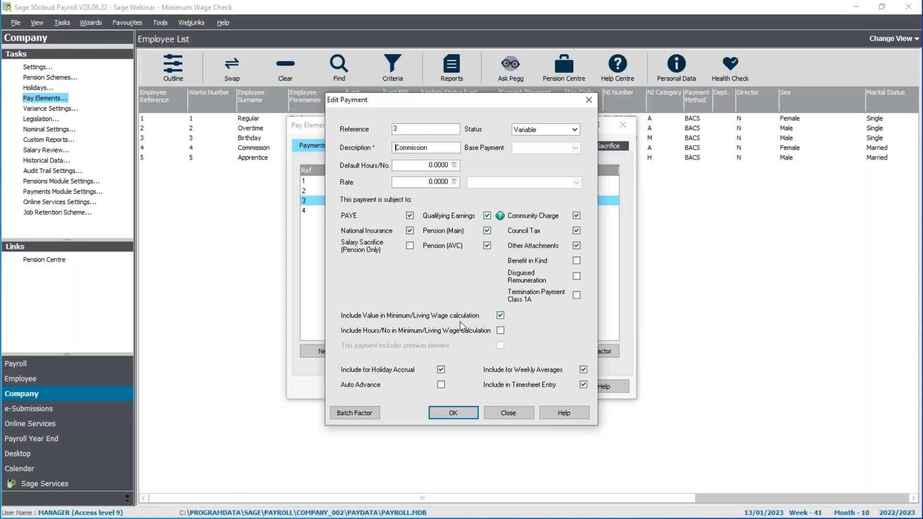
{"action": "left_click", "coordinate": [503, 412]}
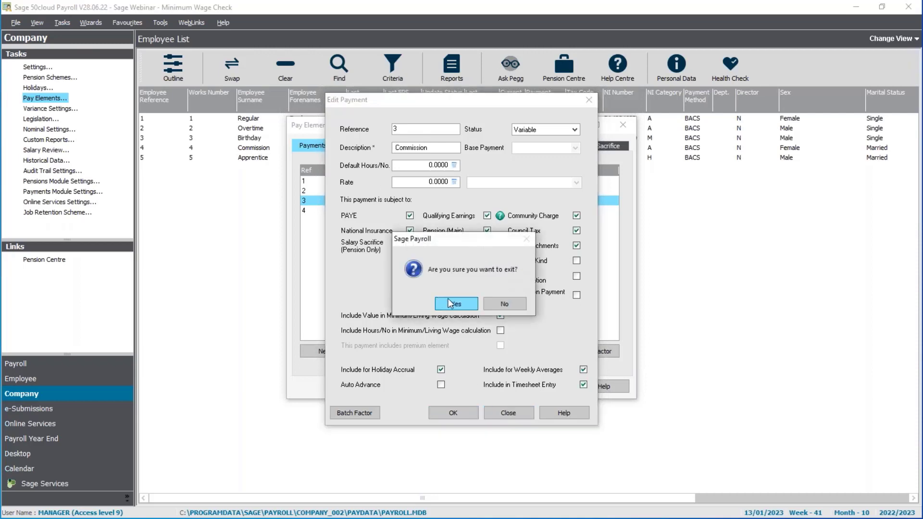
{"action": "left_click", "coordinate": [456, 304]}
Step: Review the minimum/living wage and premium element options of the Overtime 1.5x payment, accepting its existing settings
{"action": "left_click", "coordinate": [371, 191]}
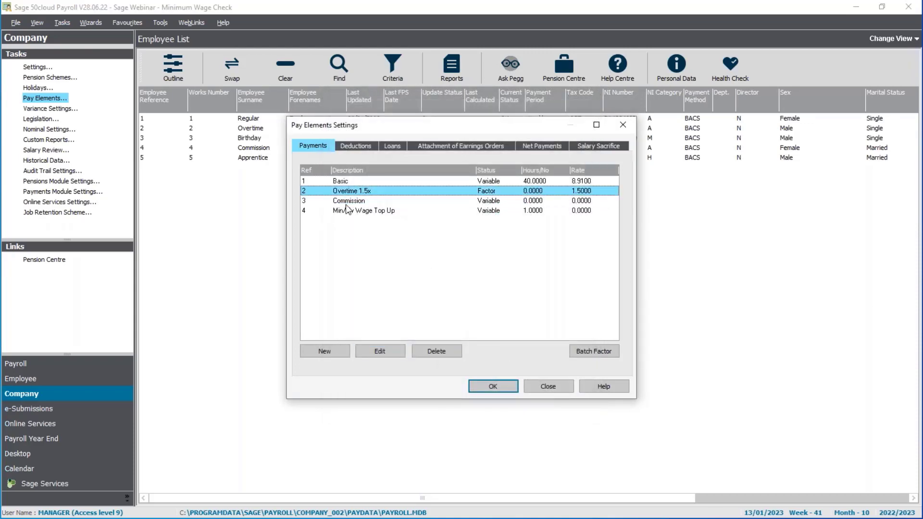
{"action": "left_click", "coordinate": [383, 355]}
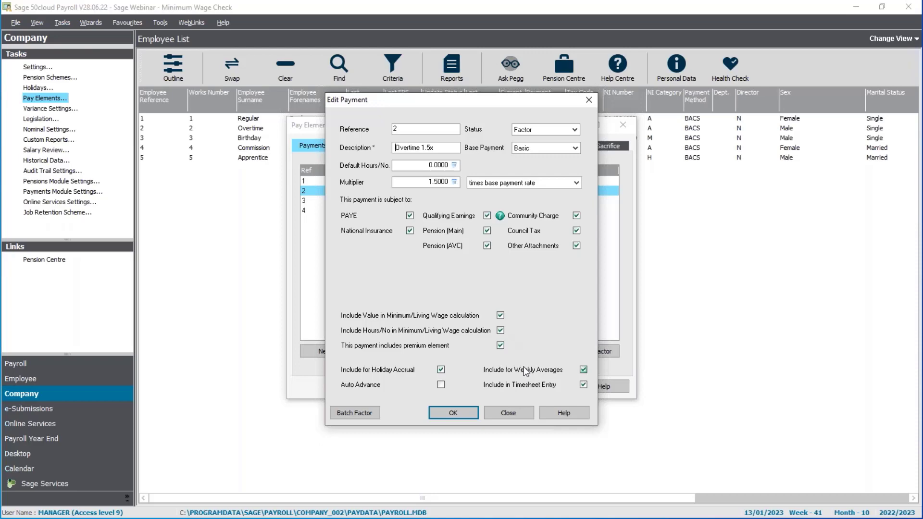
{"action": "left_click", "coordinate": [453, 412]}
Step: Review the Min/Liv Wage Top Up payment's settings and accept the pay elements settings
{"action": "left_click", "coordinate": [400, 211]}
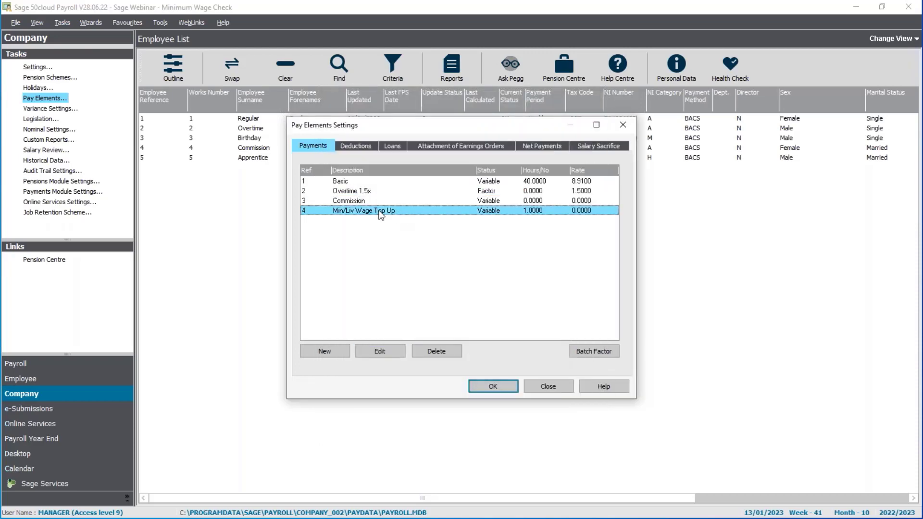
{"action": "left_click", "coordinate": [382, 350]}
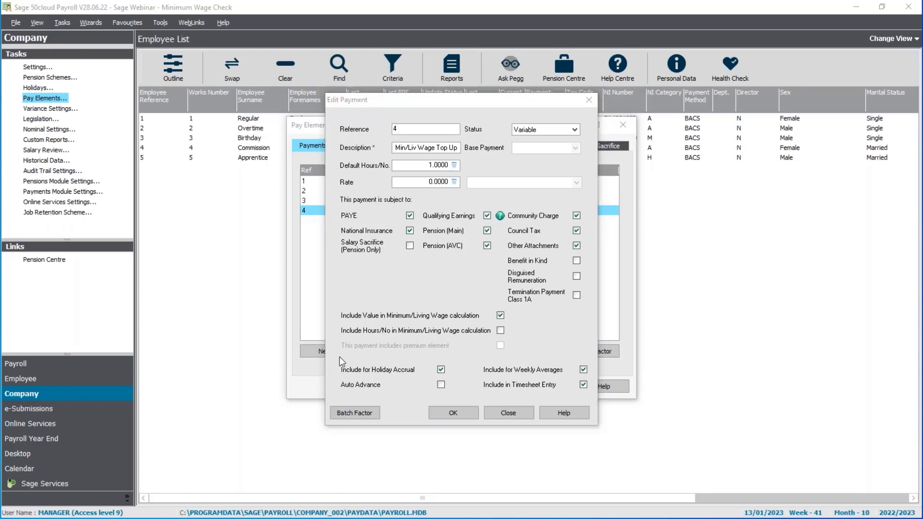
{"action": "left_click", "coordinate": [457, 413]}
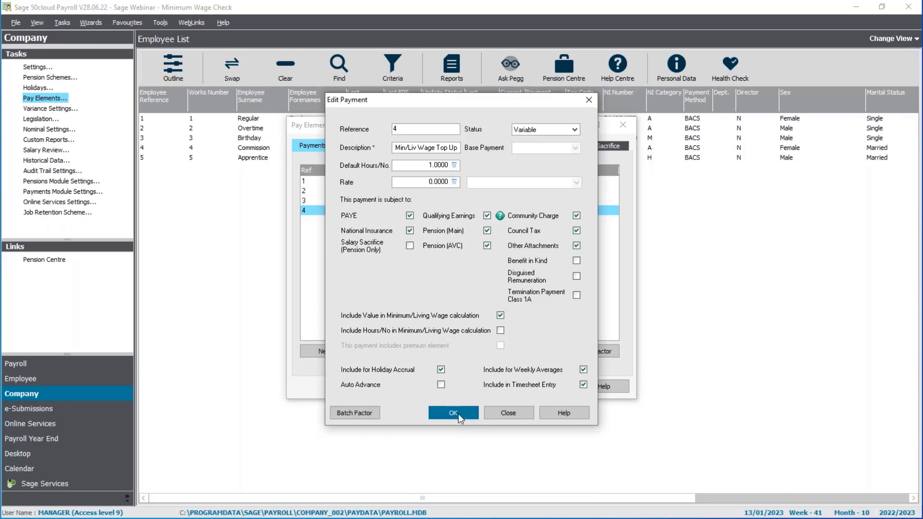
{"action": "left_click", "coordinate": [490, 386]}
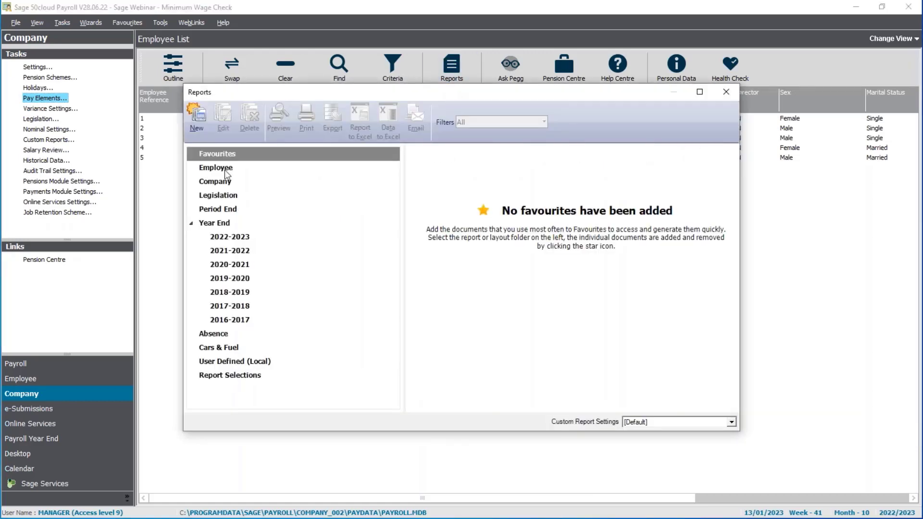
Step: Preview the company Payment Types report at full size, examine its minimum wage columns, and close the reports
{"action": "left_click", "coordinate": [227, 181]}
{"action": "scroll", "coordinate": [593, 350], "scroll_direction": "down", "scroll_amount": 10}
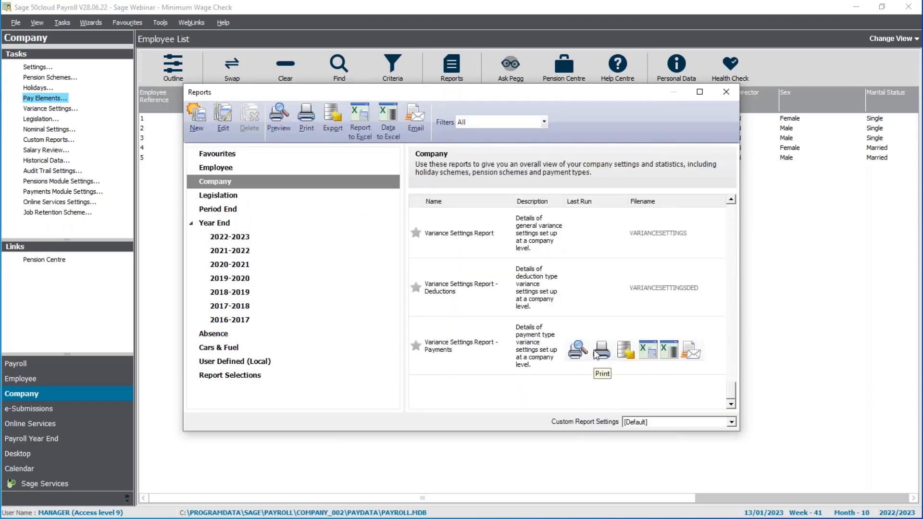
{"action": "scroll", "coordinate": [596, 355], "scroll_direction": "up", "scroll_amount": 3}
{"action": "left_click", "coordinate": [700, 92]}
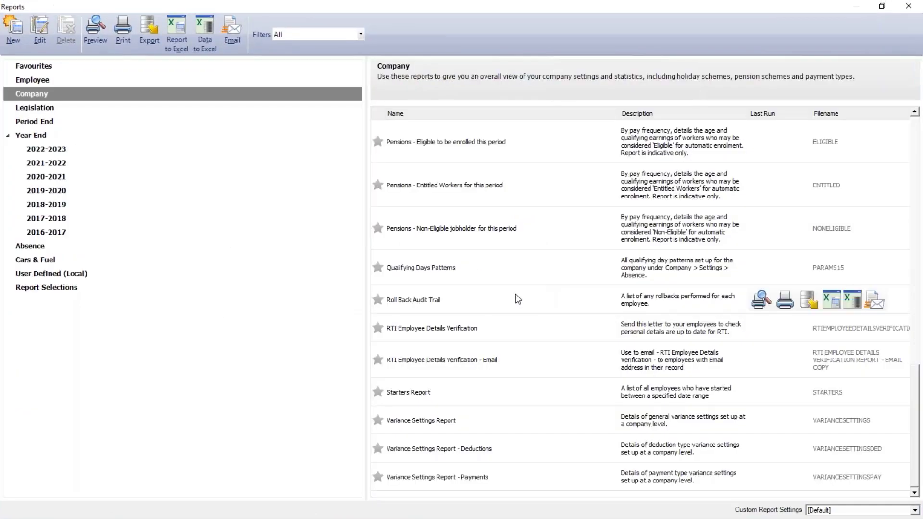
{"action": "scroll", "coordinate": [515, 299], "scroll_direction": "up", "scroll_amount": 6}
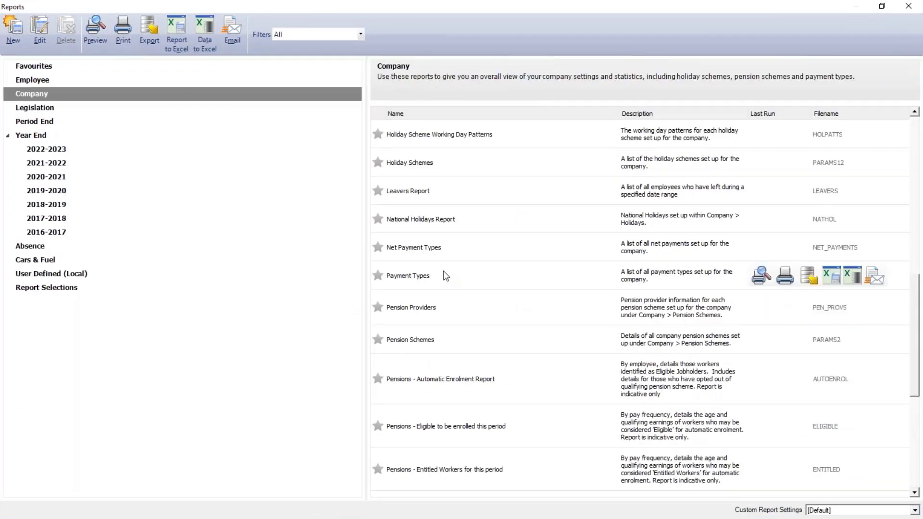
{"action": "left_click", "coordinate": [443, 271]}
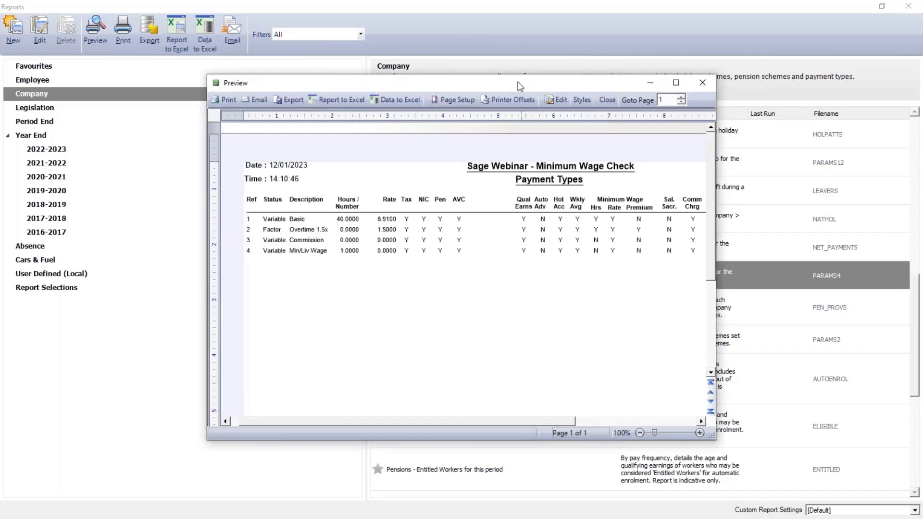
{"action": "double_click", "coordinate": [517, 87]}
{"action": "left_click_drag", "start_coordinate": [861, 512], "coordinate": [866, 511]}
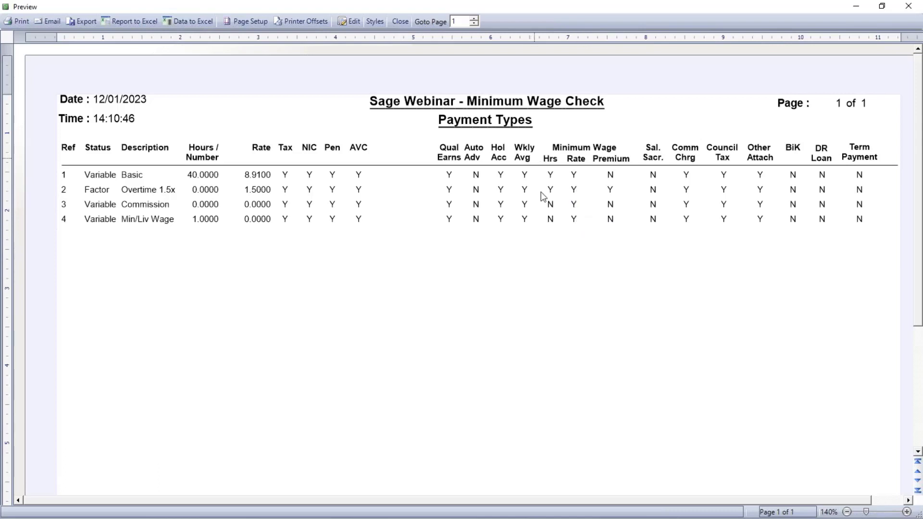
{"action": "left_click", "coordinate": [397, 20]}
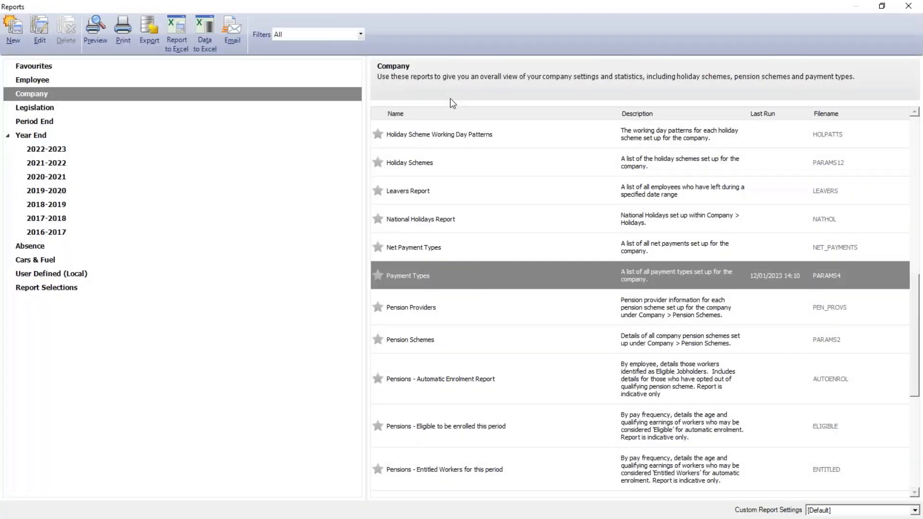
{"action": "left_click", "coordinate": [908, 6]}
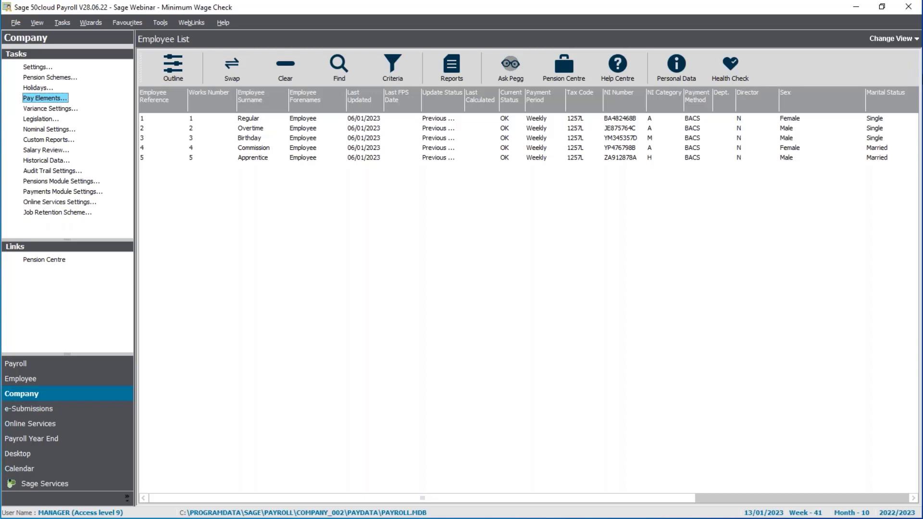
Step: In the employment pay elements of the employee with reference 1, enable Apply Minimum/Living Wage Check, save them and close the record
{"action": "double_click", "coordinate": [288, 120]}
{"action": "left_click", "coordinate": [289, 119]}
{"action": "right_click", "coordinate": [287, 120]}
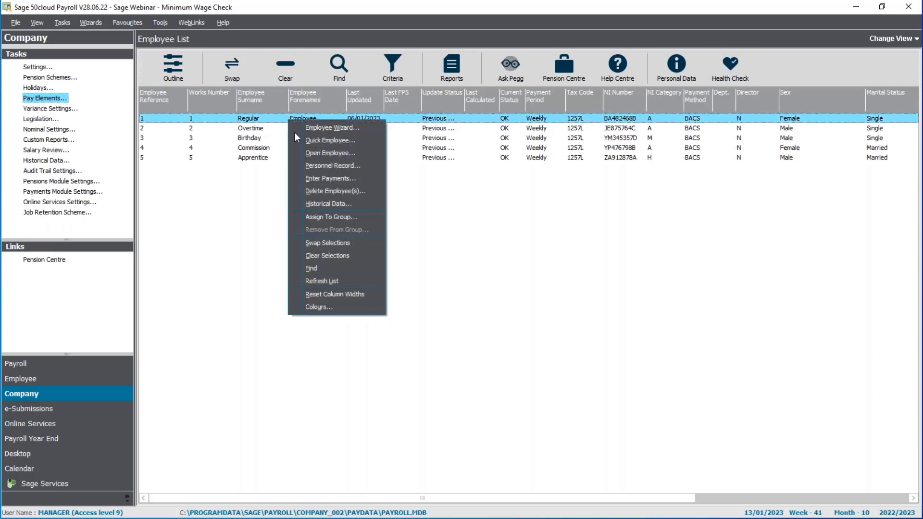
{"action": "left_click", "coordinate": [304, 156]}
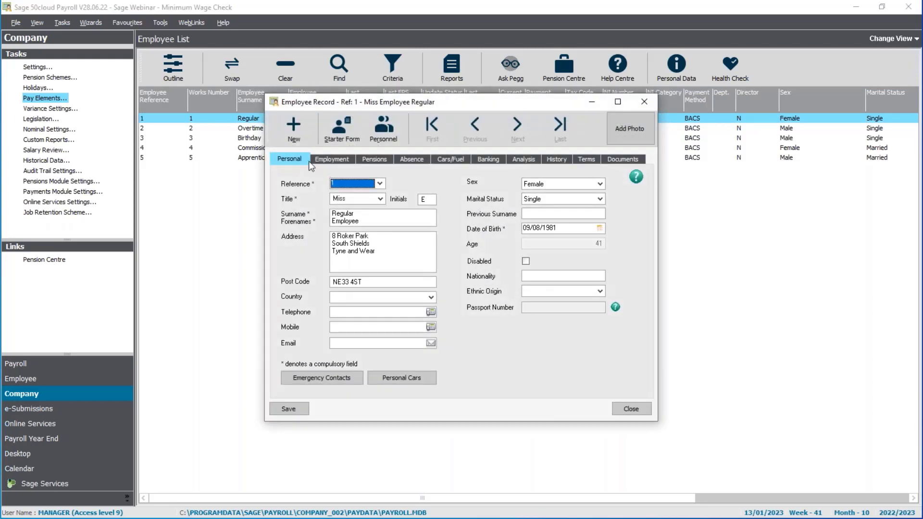
{"action": "left_click", "coordinate": [322, 160]}
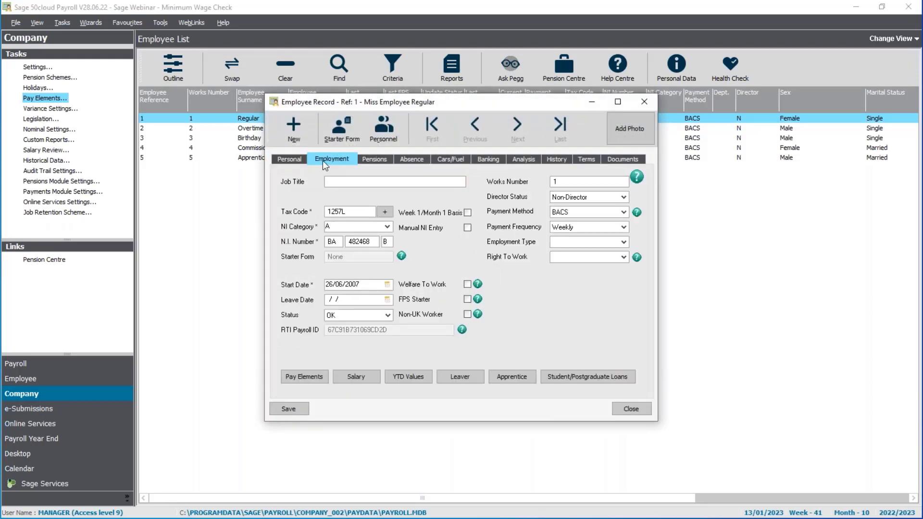
{"action": "left_click", "coordinate": [304, 377]}
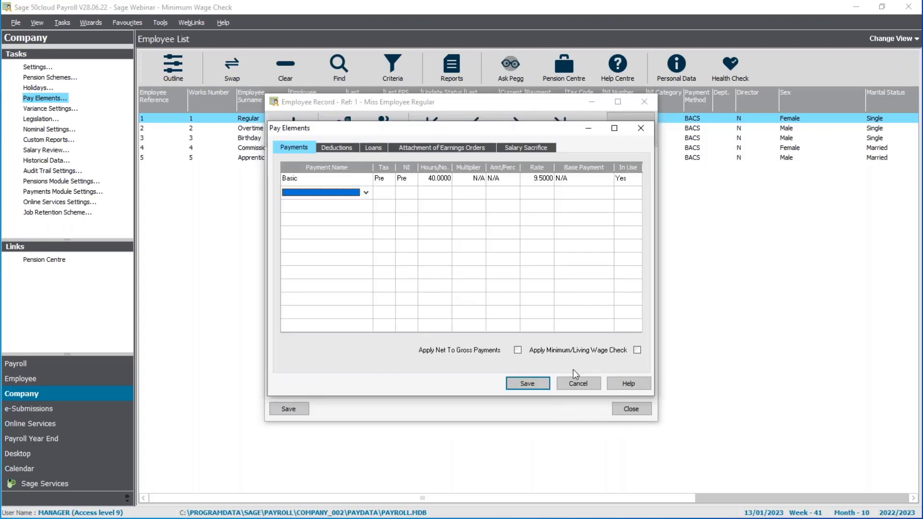
{"action": "left_click", "coordinate": [637, 350]}
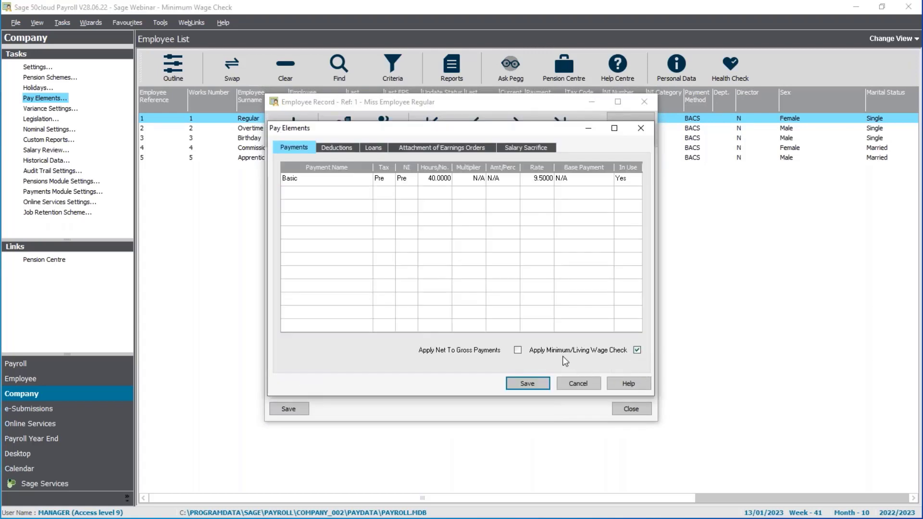
{"action": "left_click", "coordinate": [523, 385]}
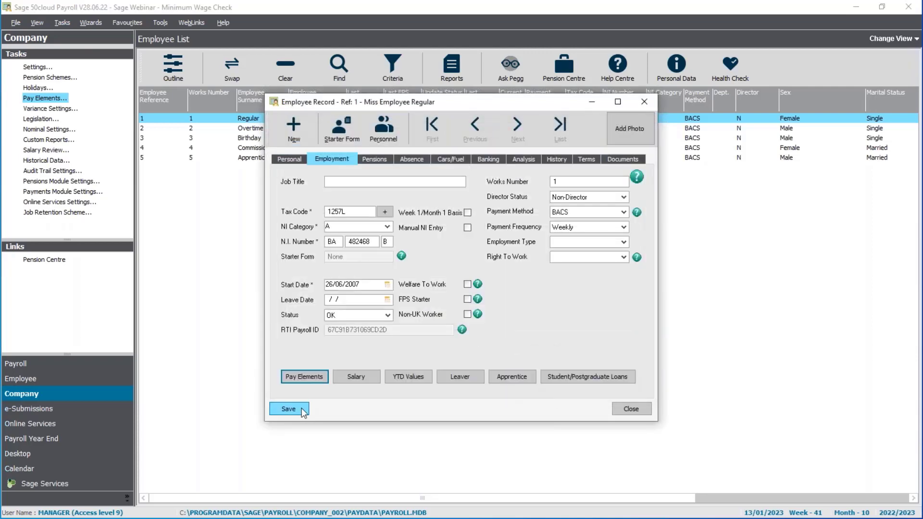
{"action": "left_click", "coordinate": [635, 410]}
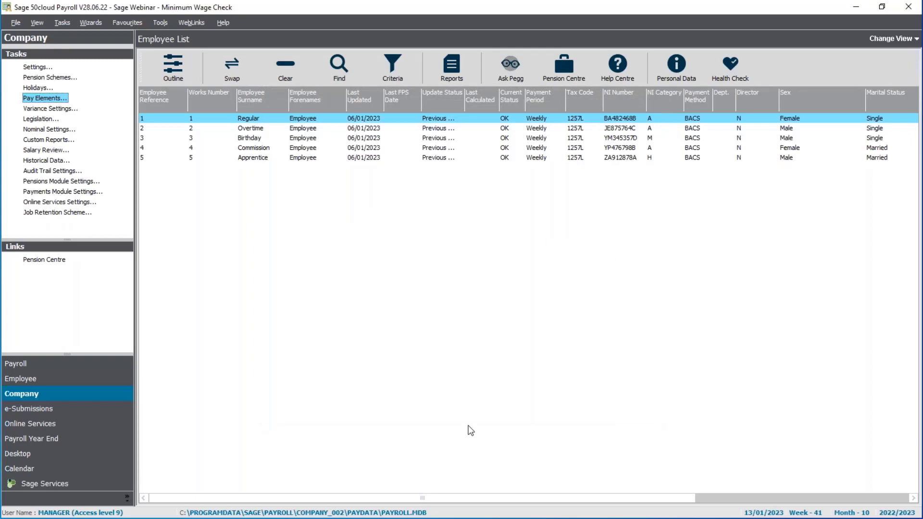
Step: Select all employees in the list and globally set the Apply Minimum/Living Wage flag on their payments
{"action": "left_click", "coordinate": [293, 76]}
{"action": "left_click", "coordinate": [241, 65]}
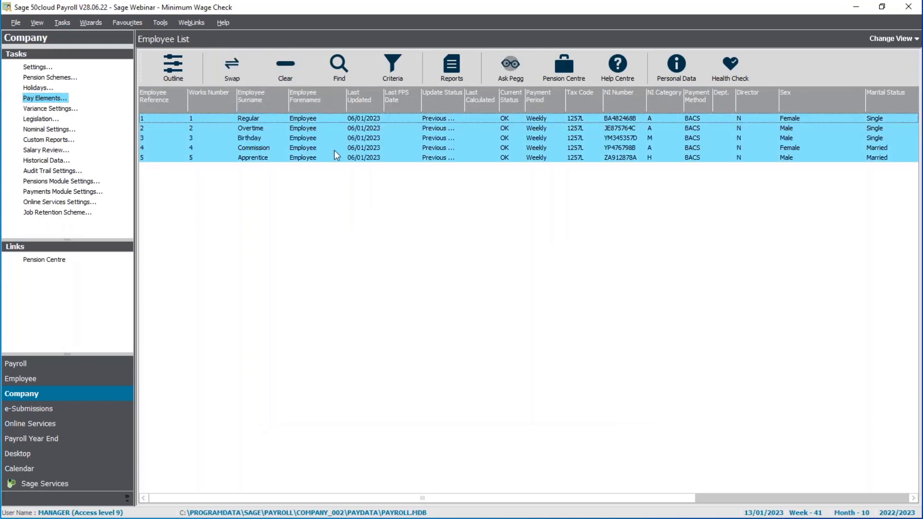
{"action": "left_click", "coordinate": [63, 22]}
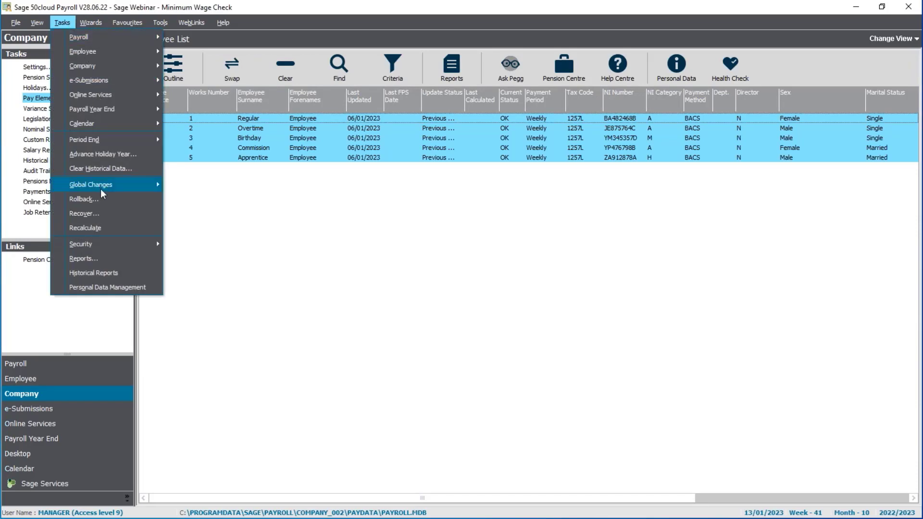
{"action": "mouse_move", "coordinate": [100, 189]}
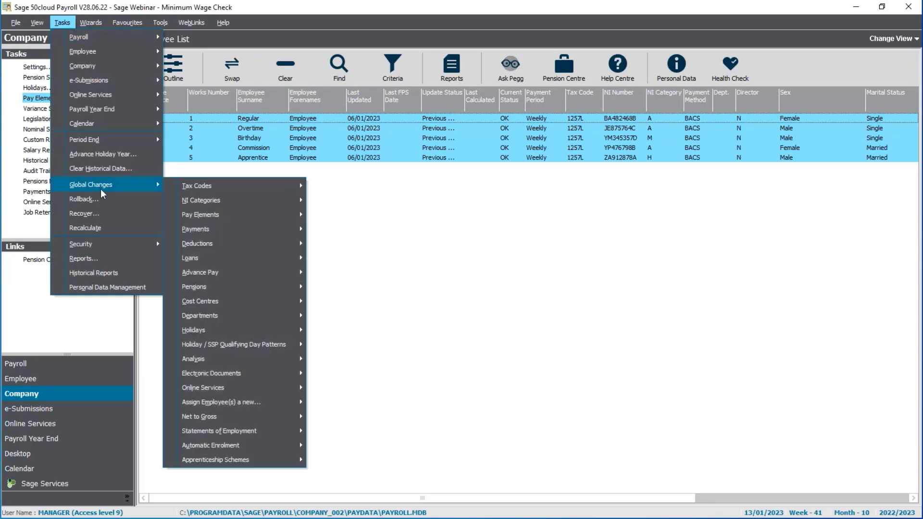
{"action": "mouse_move", "coordinate": [235, 227]}
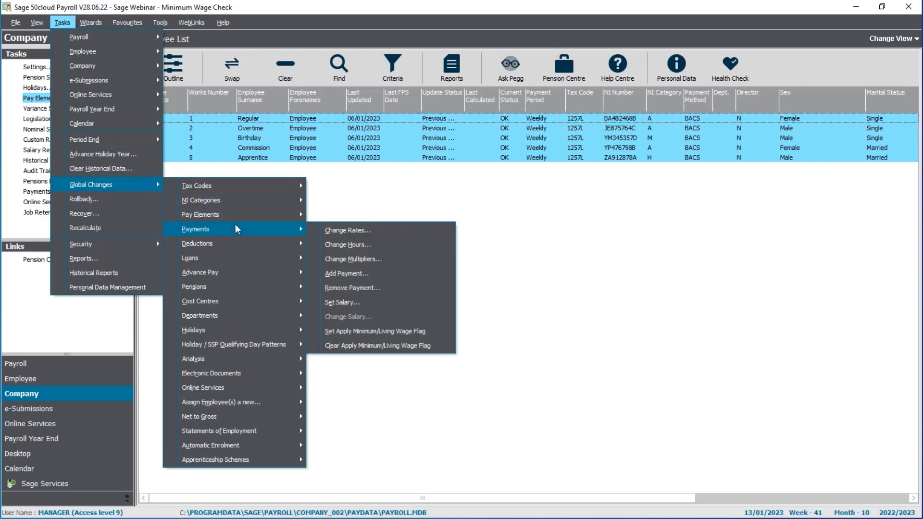
{"action": "left_click", "coordinate": [425, 337]}
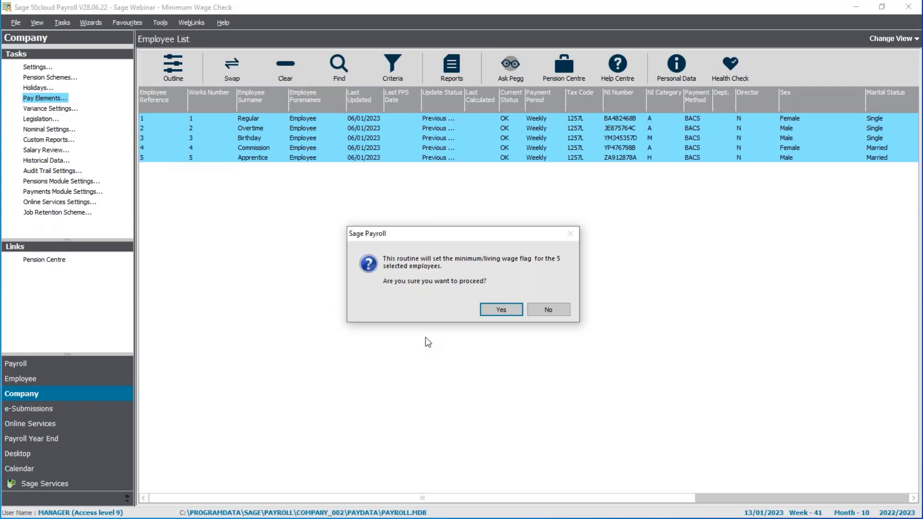
{"action": "left_click", "coordinate": [489, 312]}
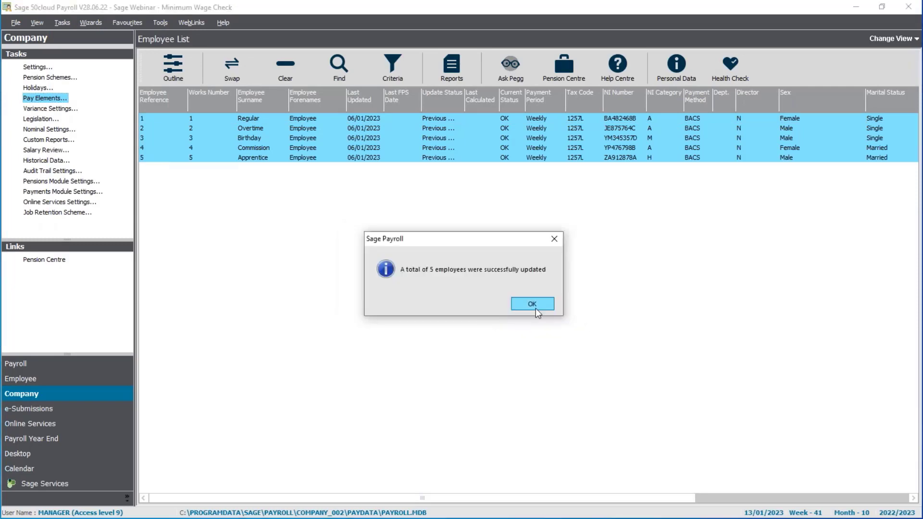
{"action": "left_click", "coordinate": [535, 308]}
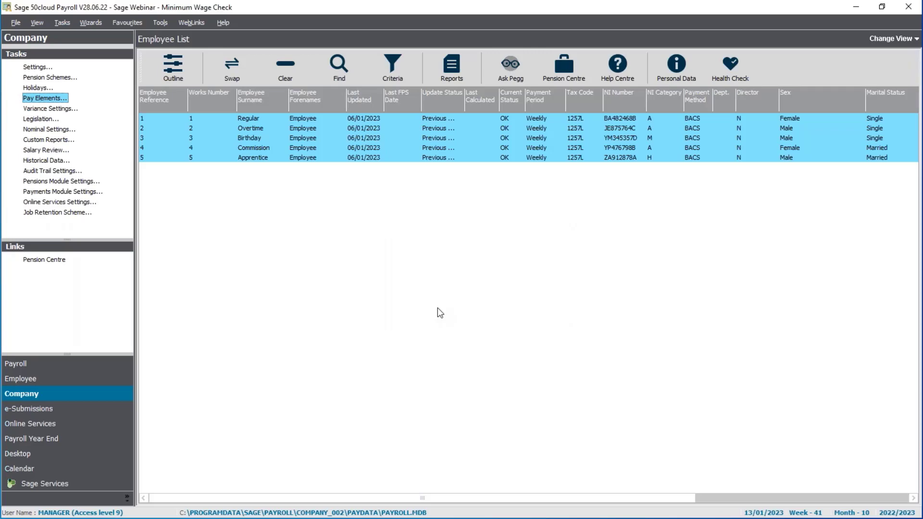
Step: Review the apprentice start and end dates in the employment details of the employee with reference 5, leaving them as they are, and save the record
{"action": "left_click", "coordinate": [278, 71]}
{"action": "left_click", "coordinate": [264, 162]}
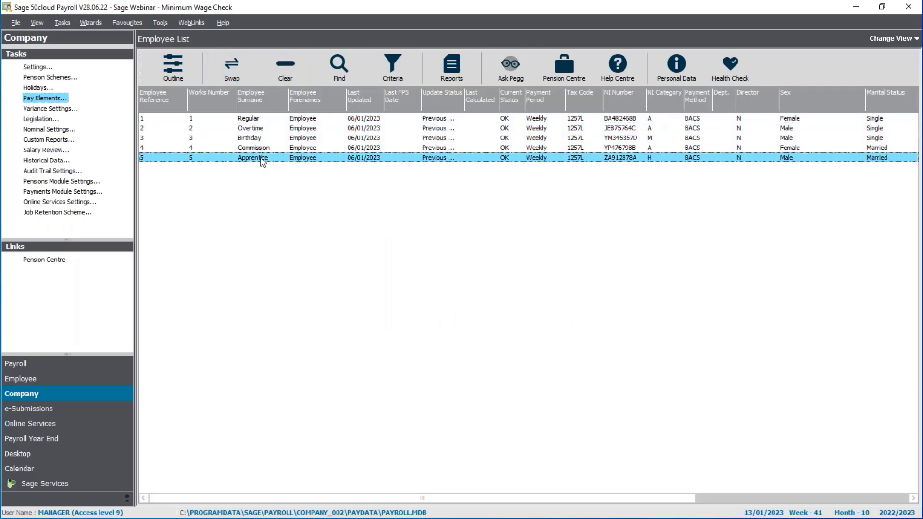
{"action": "right_click", "coordinate": [262, 162]}
{"action": "left_click", "coordinate": [292, 191]}
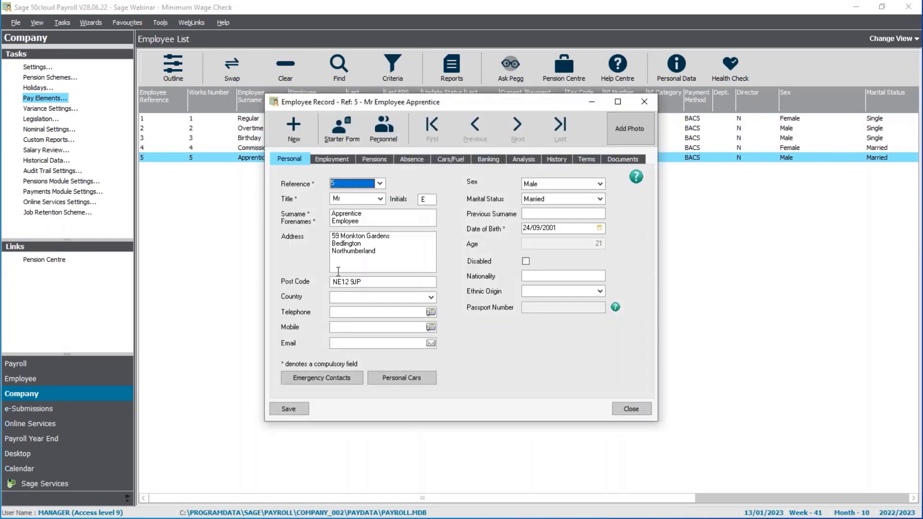
{"action": "left_click", "coordinate": [342, 159]}
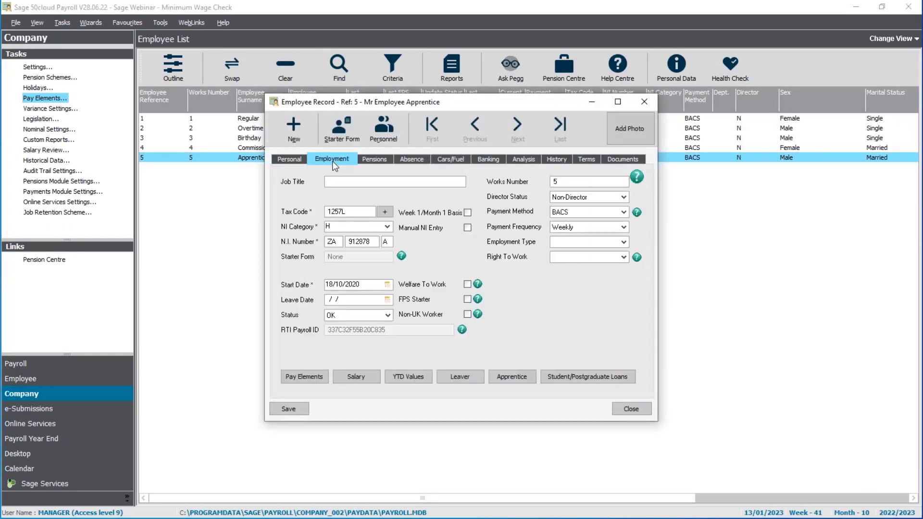
{"action": "left_click", "coordinate": [510, 380]}
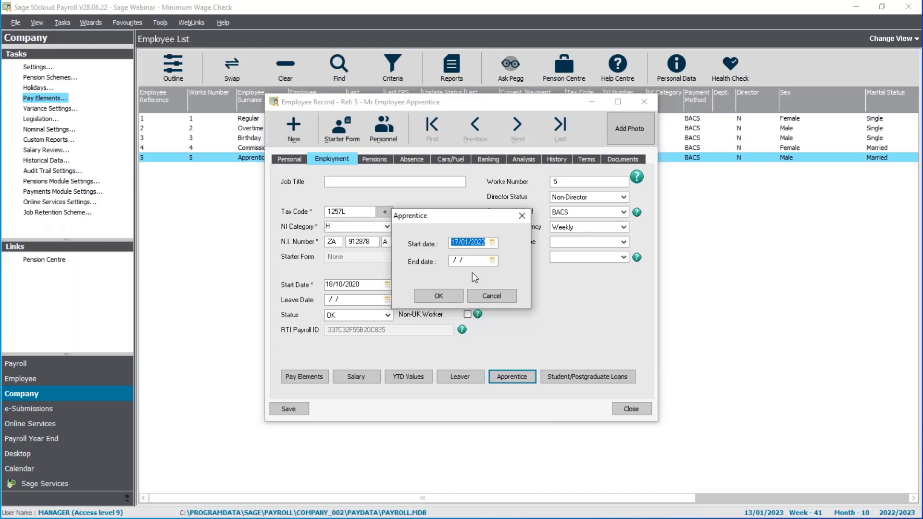
{"action": "left_click", "coordinate": [506, 296]}
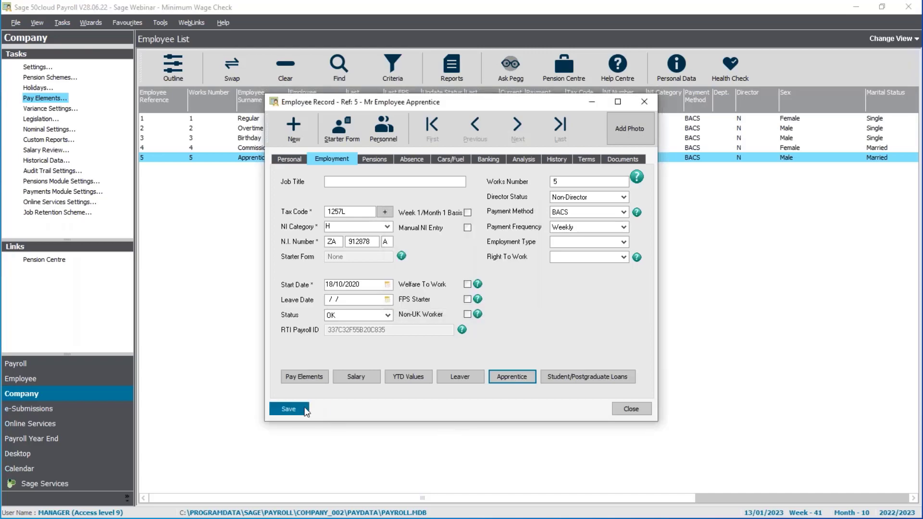
{"action": "left_click", "coordinate": [288, 408]}
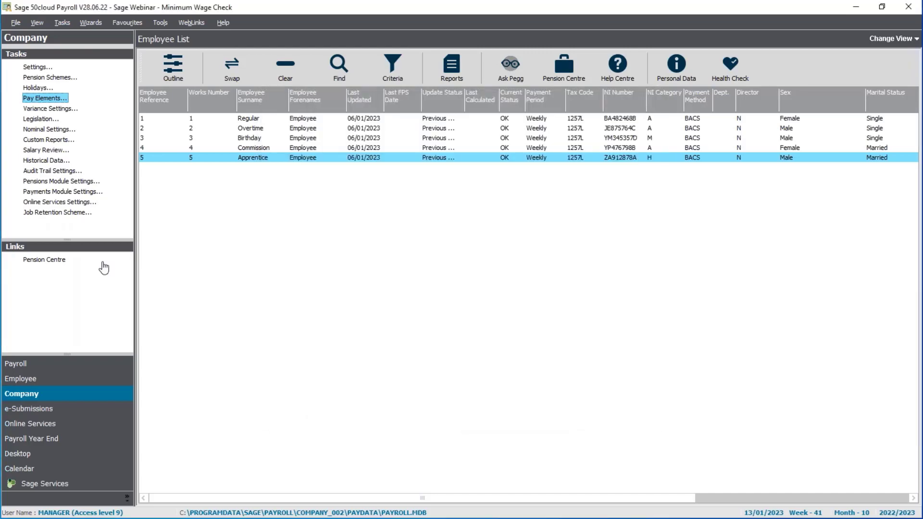
{"action": "key", "text": "alt+Tab"}
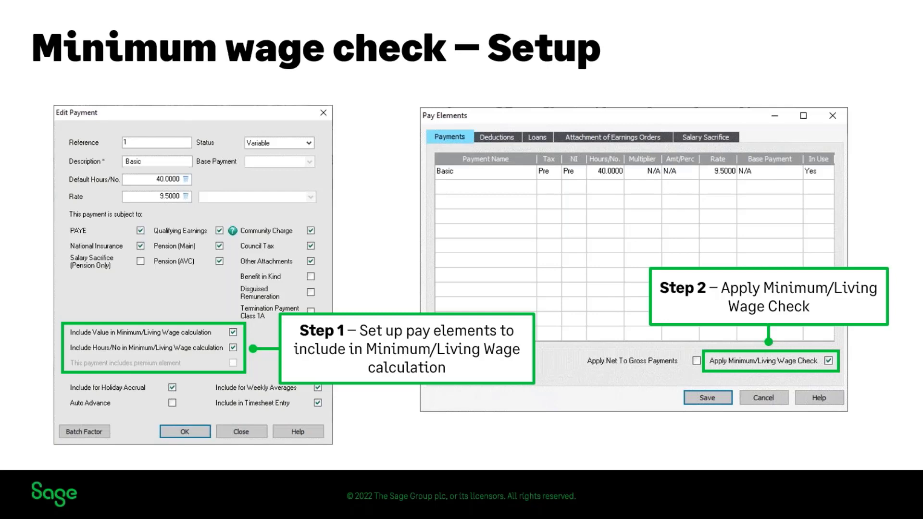
{"action": "key", "text": "Right"}
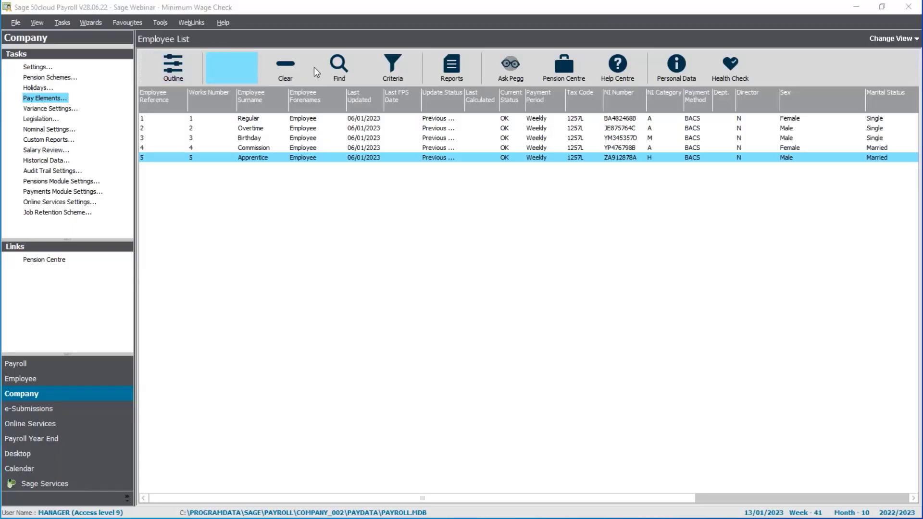
Step: Clear the employee selection and confirm 13/01/2023 as the payroll process date
{"action": "left_click", "coordinate": [285, 67]}
{"action": "left_click", "coordinate": [72, 363]}
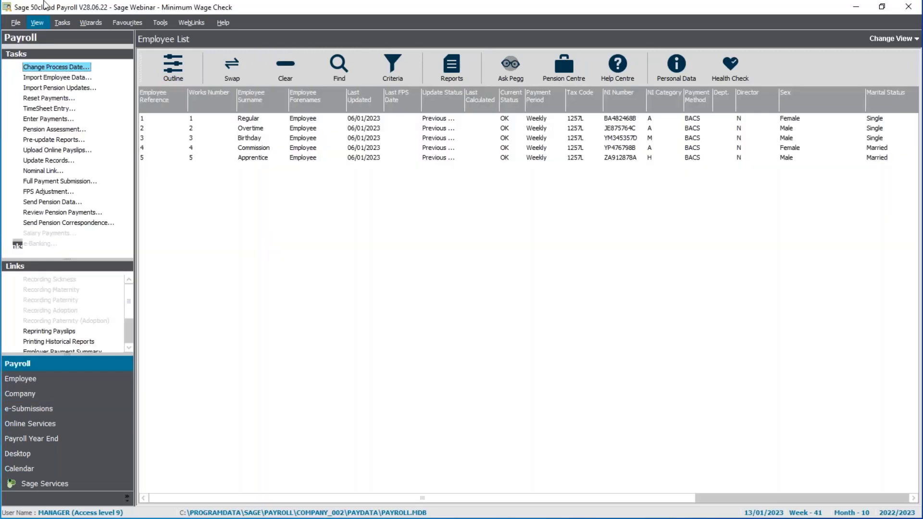
{"action": "left_click", "coordinate": [67, 76]}
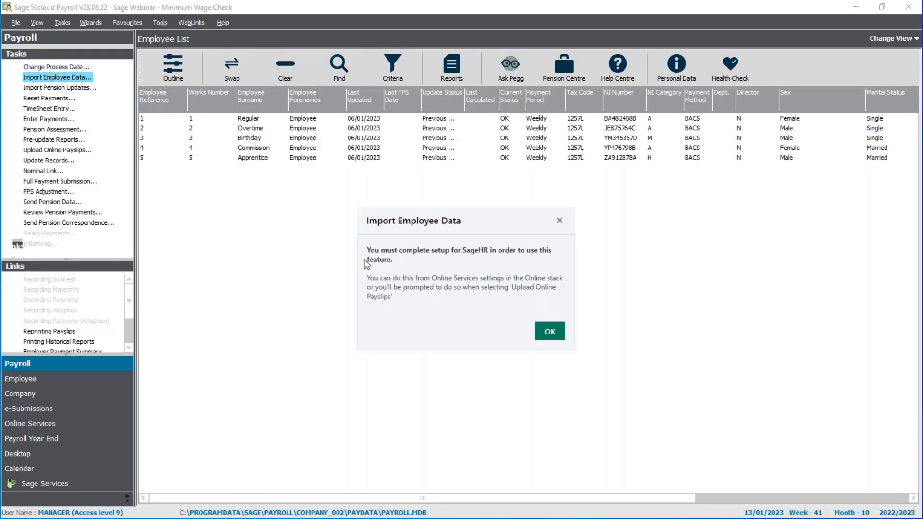
{"action": "left_click", "coordinate": [550, 333]}
{"action": "left_click", "coordinate": [73, 68]}
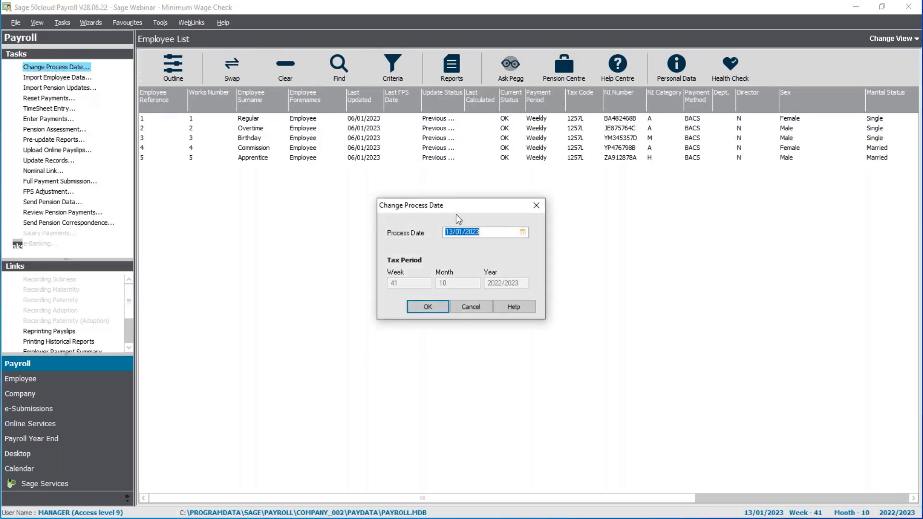
{"action": "left_click", "coordinate": [522, 232]}
{"action": "left_click", "coordinate": [523, 233]}
{"action": "left_click", "coordinate": [522, 233]}
{"action": "left_click", "coordinate": [426, 294]}
{"action": "left_click", "coordinate": [422, 308]}
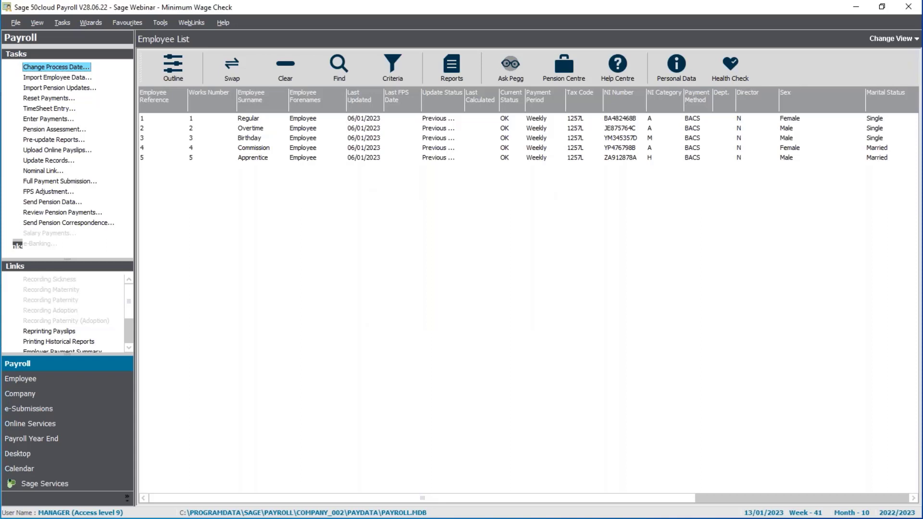
Step: Enter payments for the employee with reference 1, setting the rate of the Basic payment to 9.00
{"action": "left_click", "coordinate": [303, 120]}
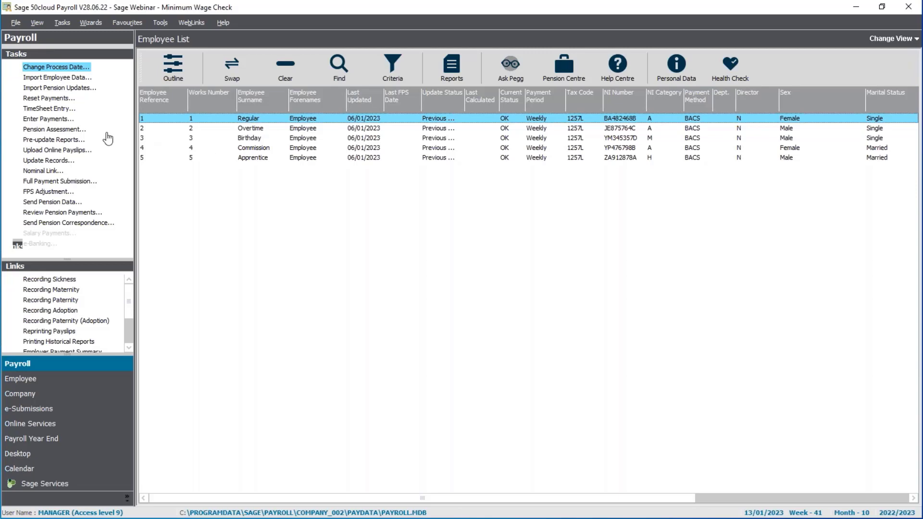
{"action": "left_click", "coordinate": [45, 119]}
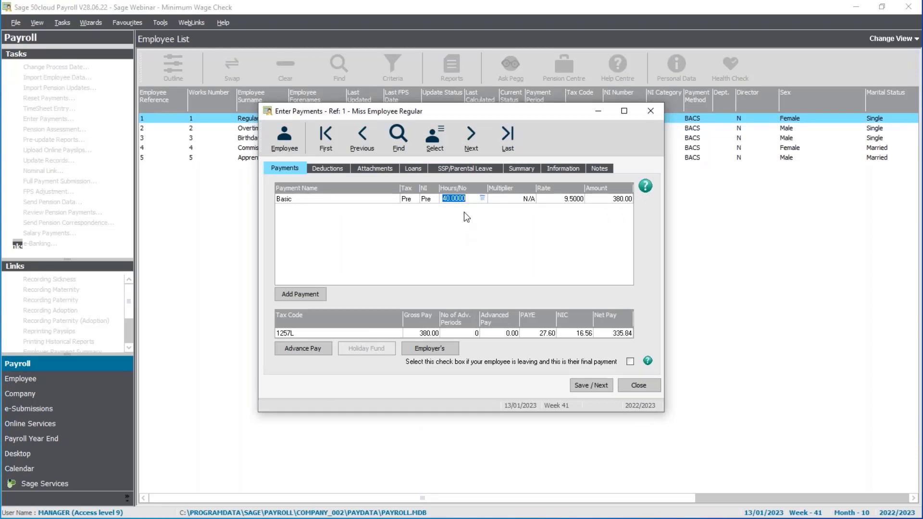
{"action": "left_click", "coordinate": [576, 199]}
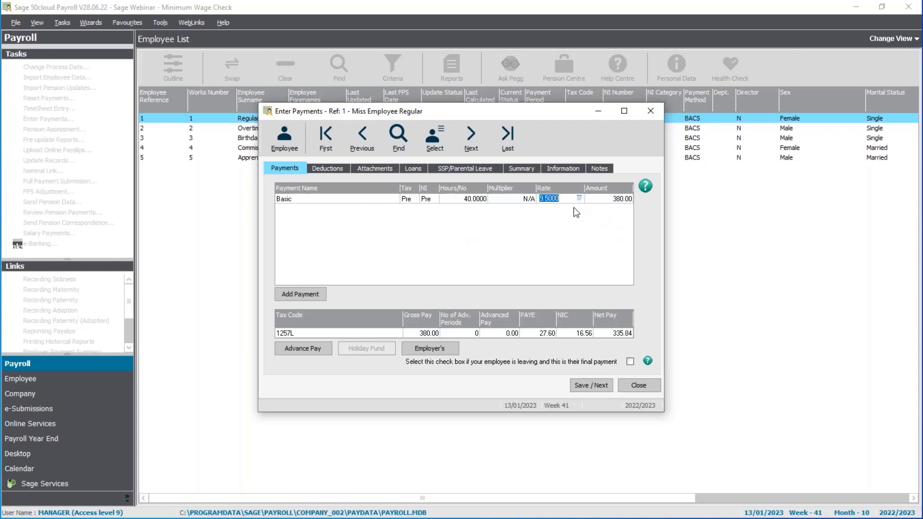
{"action": "left_click", "coordinate": [463, 200]}
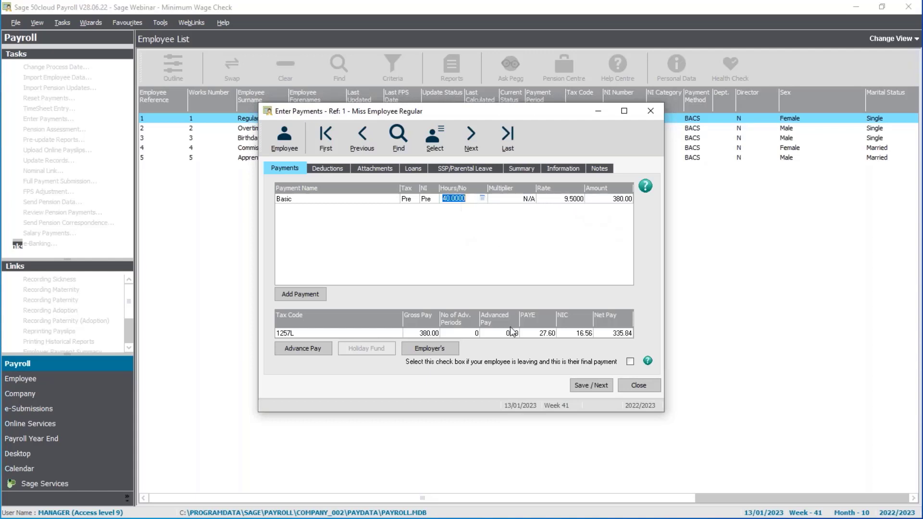
{"action": "left_click", "coordinate": [582, 386]}
{"action": "left_click", "coordinate": [561, 199]}
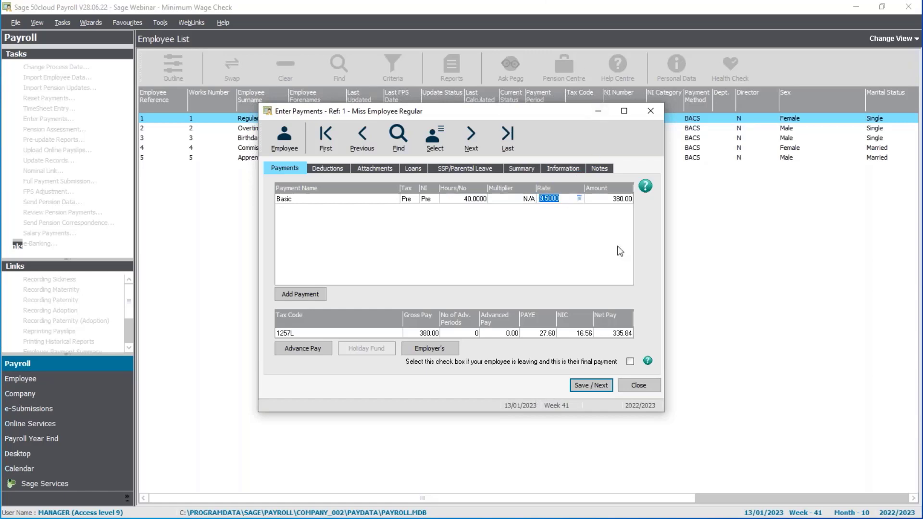
{"action": "type", "text": "9.00"}
{"action": "key", "text": "Tab"}
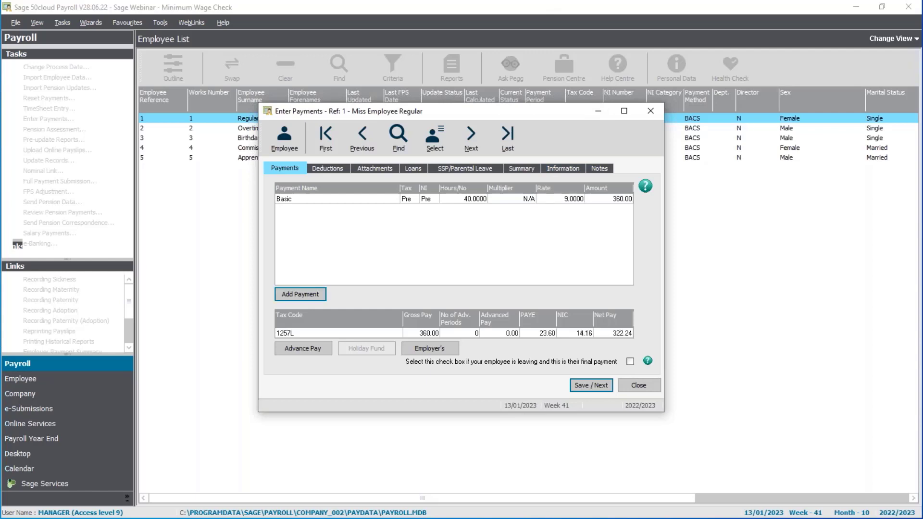
Step: Save the payment with Basic adjusted up to the Minimum/Living Wage, and close the payment entry
{"action": "left_click", "coordinate": [589, 385]}
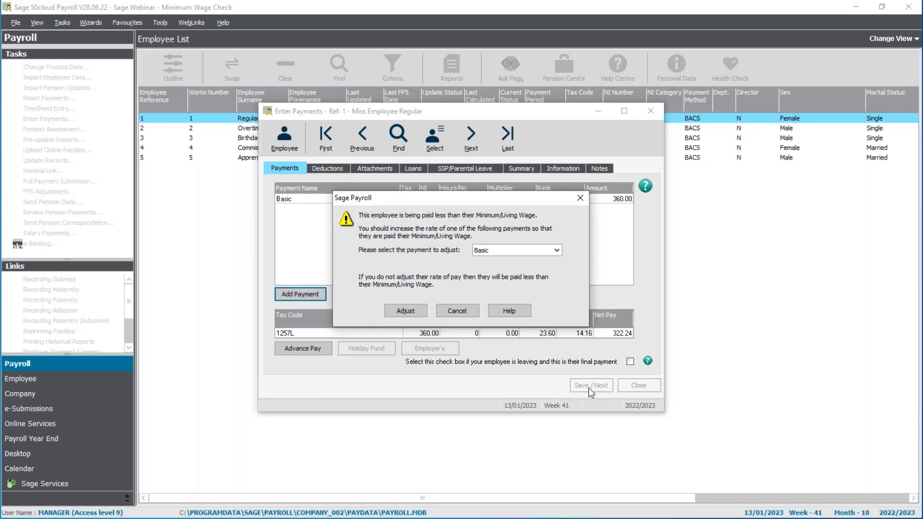
{"action": "left_click", "coordinate": [556, 250]}
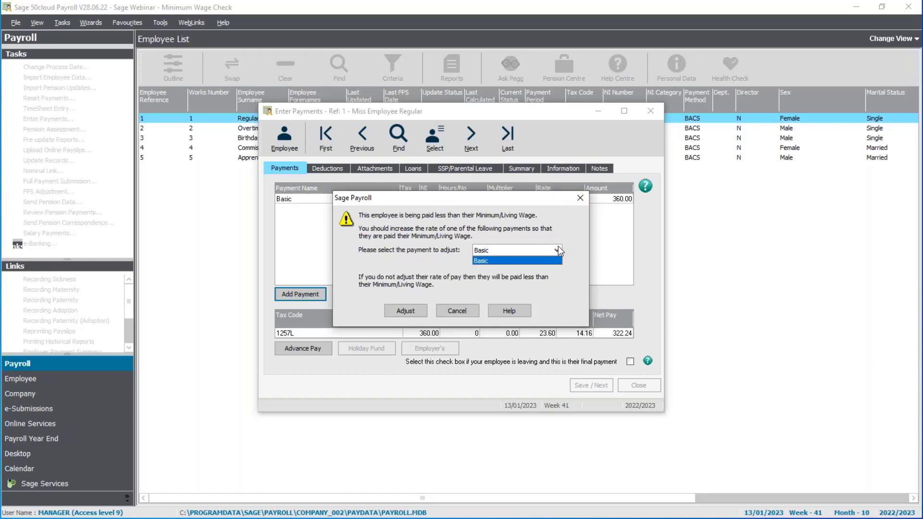
{"action": "left_click", "coordinate": [557, 247]}
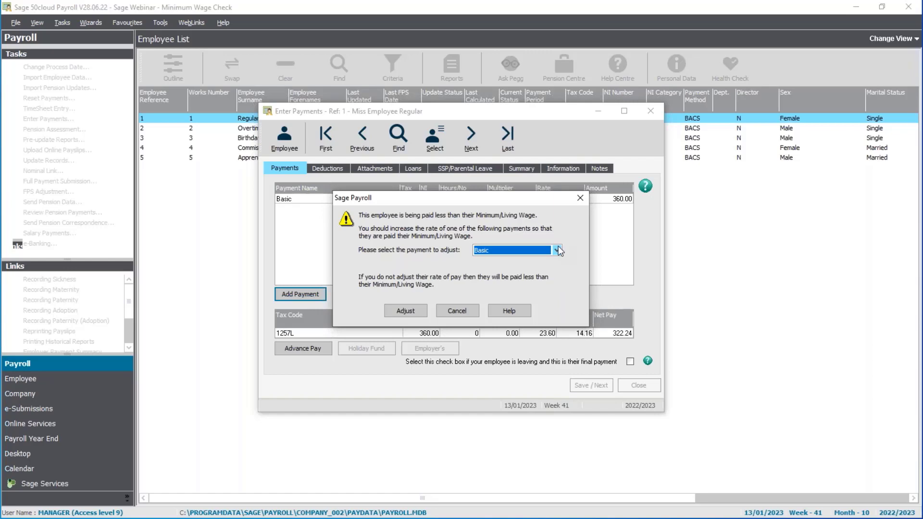
{"action": "left_click", "coordinate": [556, 250]}
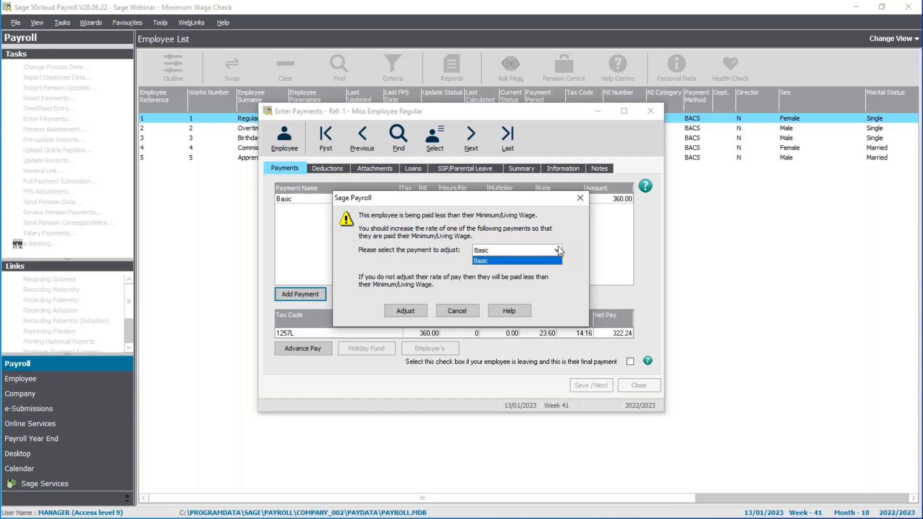
{"action": "left_click", "coordinate": [556, 250]}
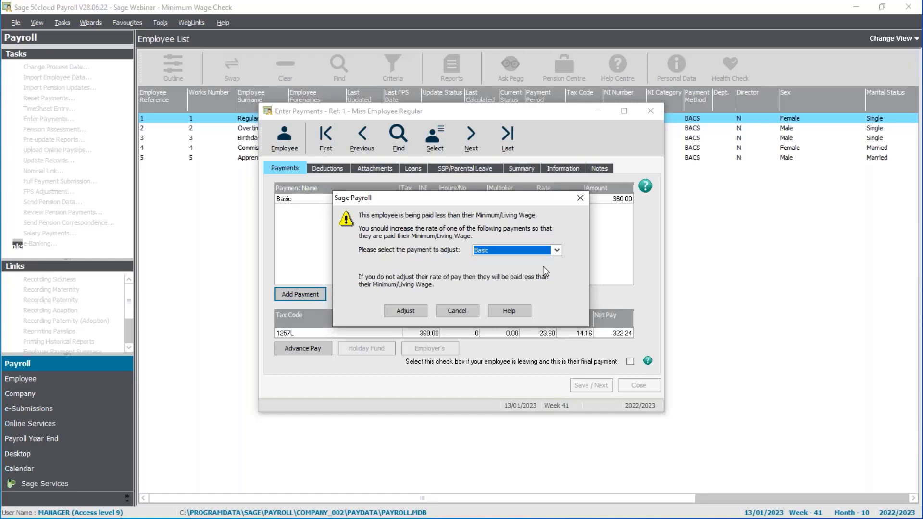
{"action": "left_click", "coordinate": [406, 311]}
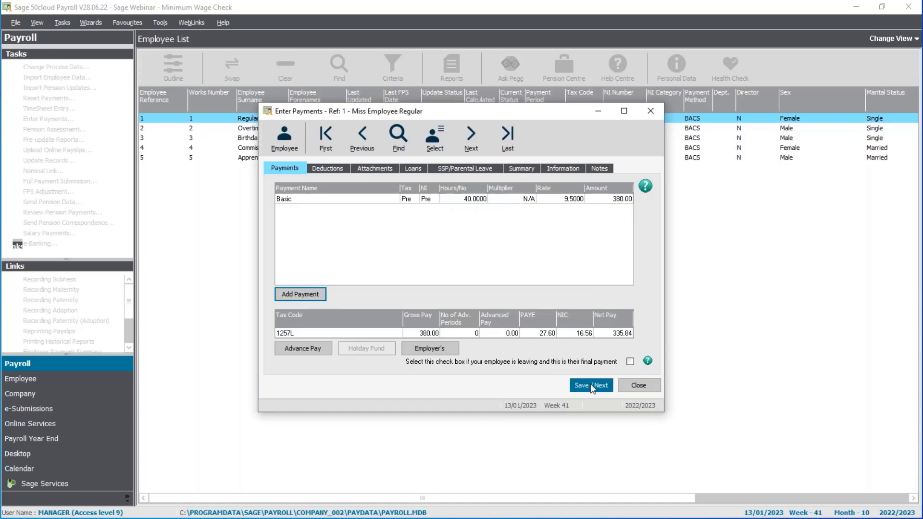
{"action": "left_click", "coordinate": [635, 388]}
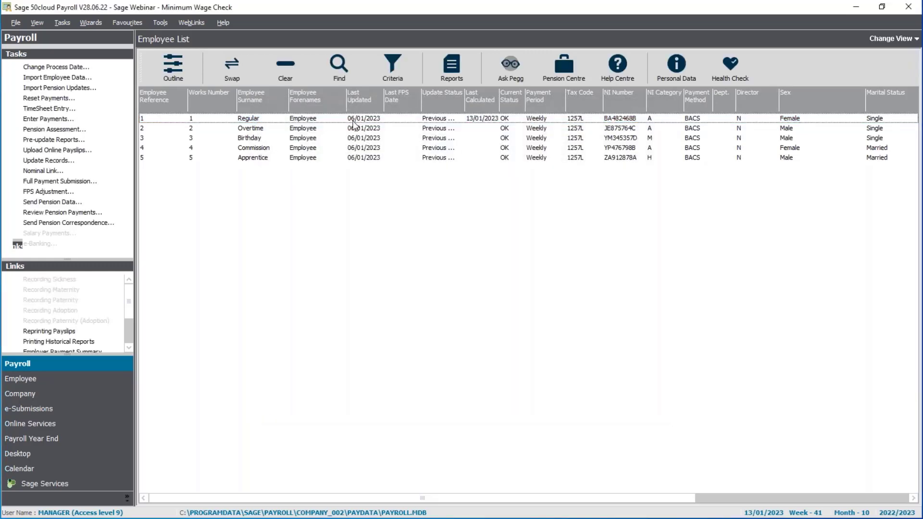
Step: Open payment entry for the employee with reference 2 and work out their average hourly pay in Calculator by dividing 468 by 48
{"action": "left_click", "coordinate": [344, 129]}
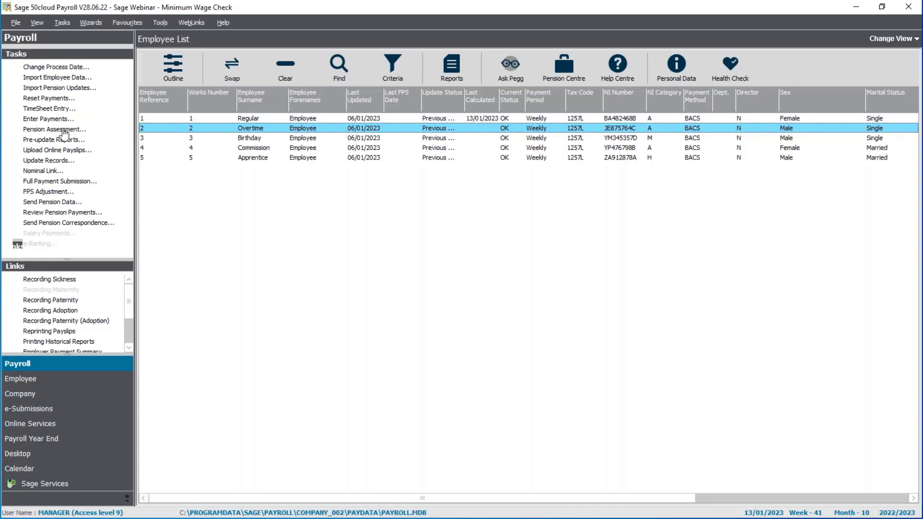
{"action": "left_click", "coordinate": [48, 118]}
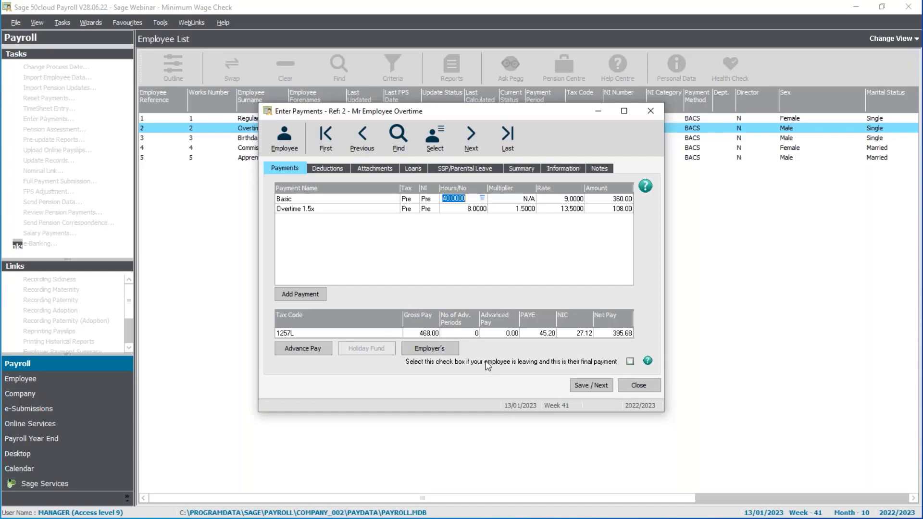
{"action": "key", "text": "alt+Tab"}
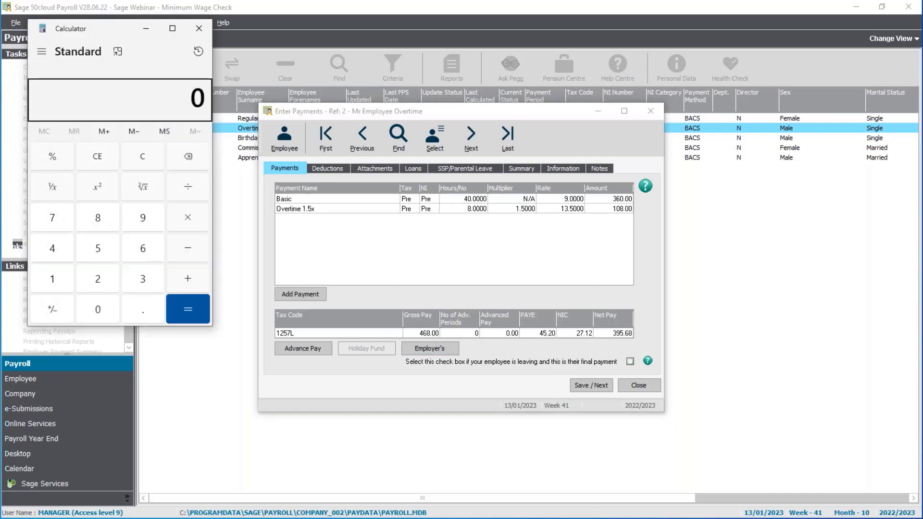
{"action": "type", "text": "468"}
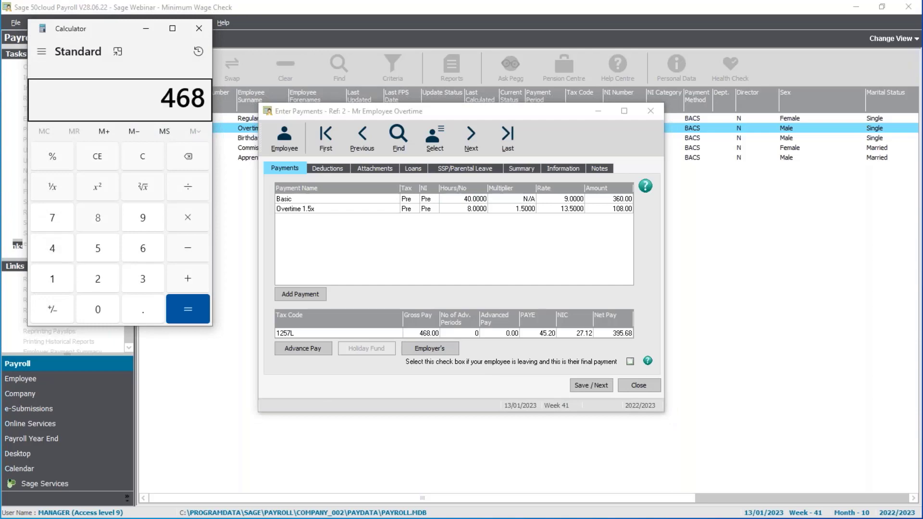
{"action": "key", "text": "slash"}
{"action": "type", "text": "48"}
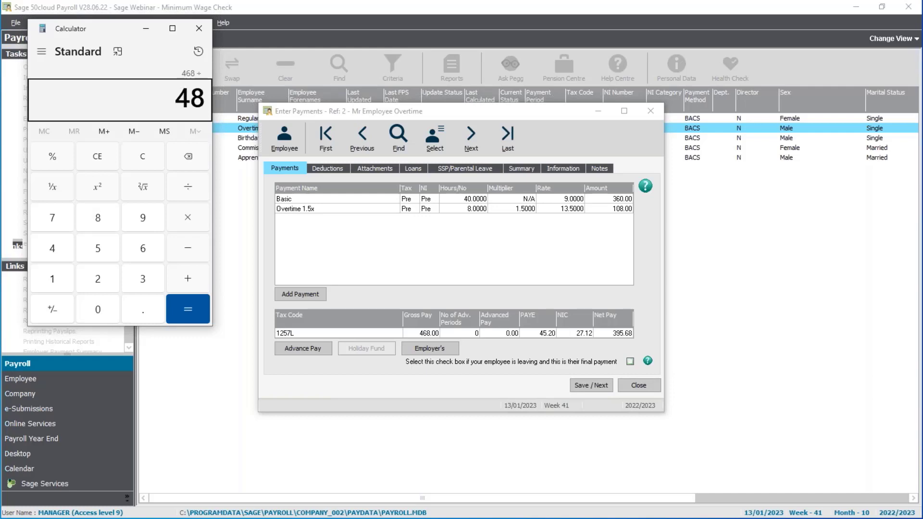
{"action": "key", "text": "Return"}
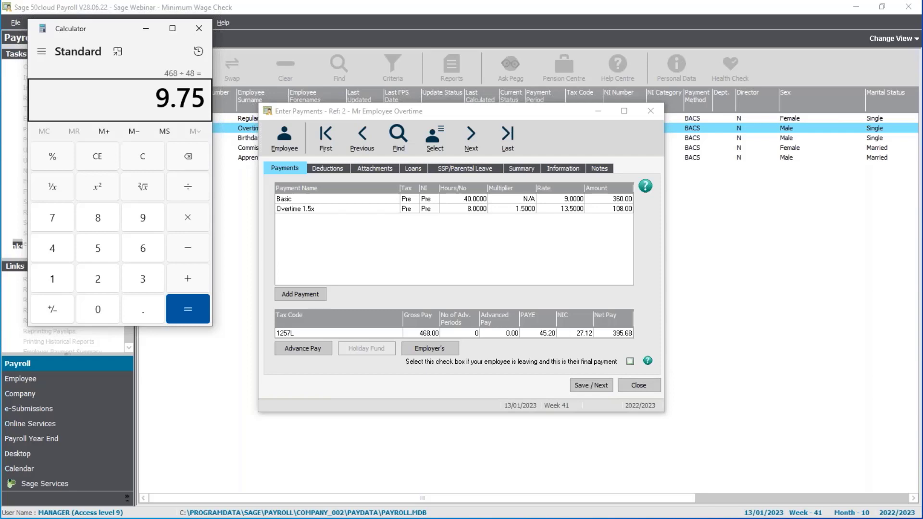
{"action": "left_click", "coordinate": [198, 28]}
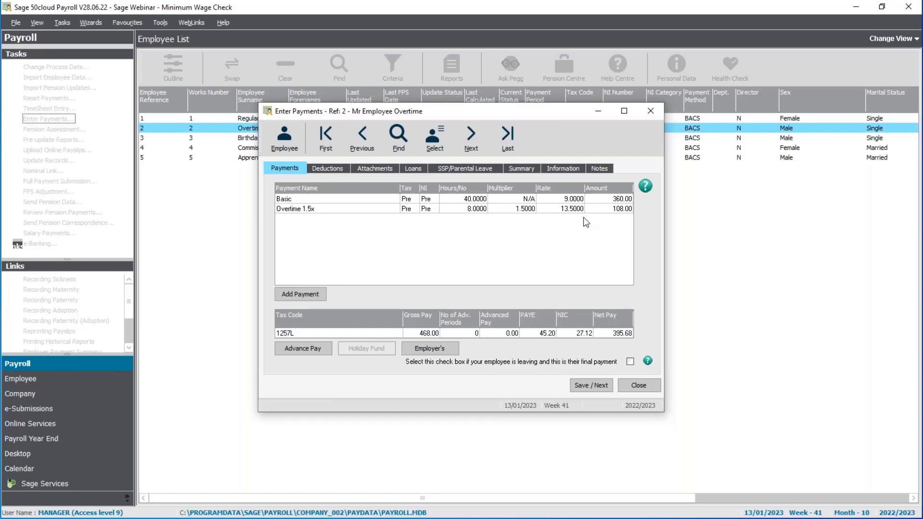
Step: Save the payment for reference 2 with Basic chosen as the payment to adjust up to the Minimum/Living Wage, and close payment entry
{"action": "left_click", "coordinate": [599, 389]}
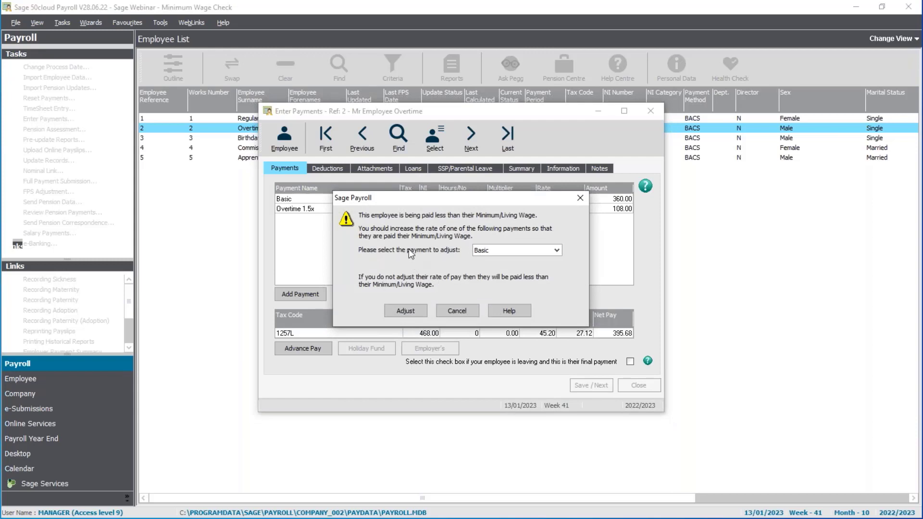
{"action": "left_click", "coordinate": [513, 251]}
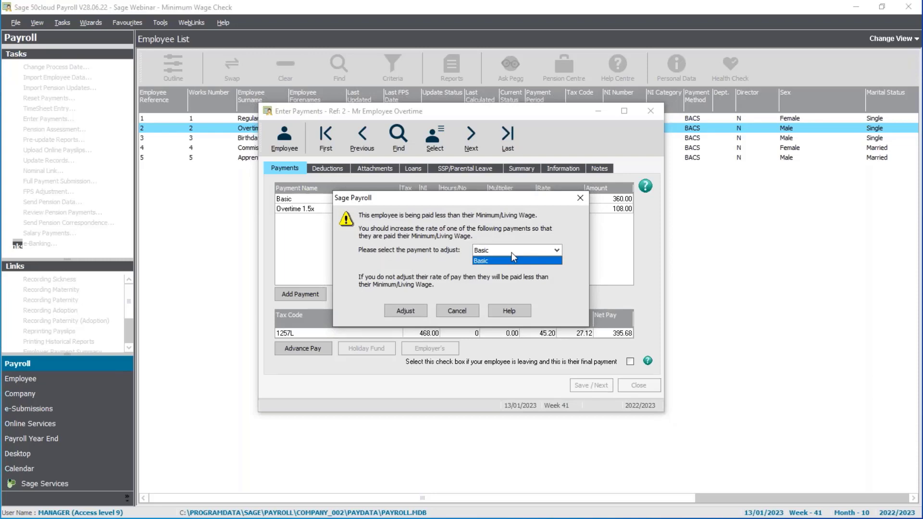
{"action": "left_click", "coordinate": [511, 253]}
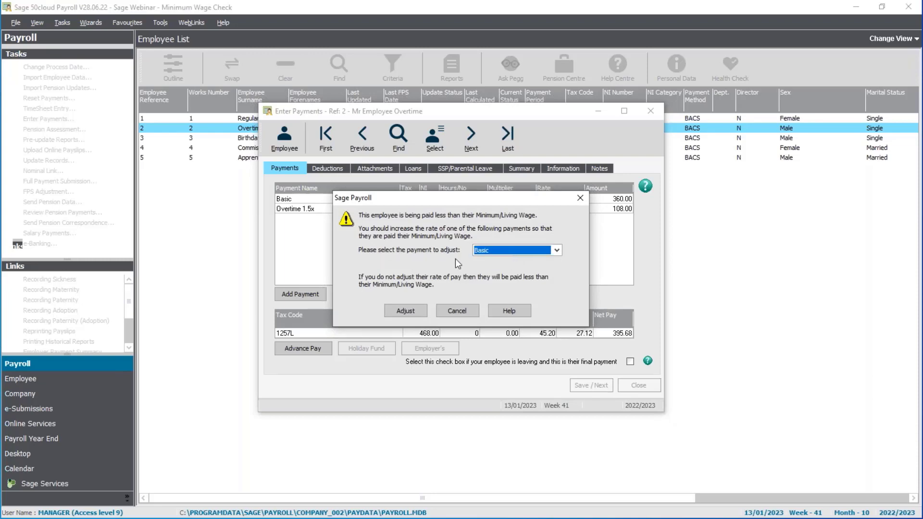
{"action": "left_click", "coordinate": [407, 313]}
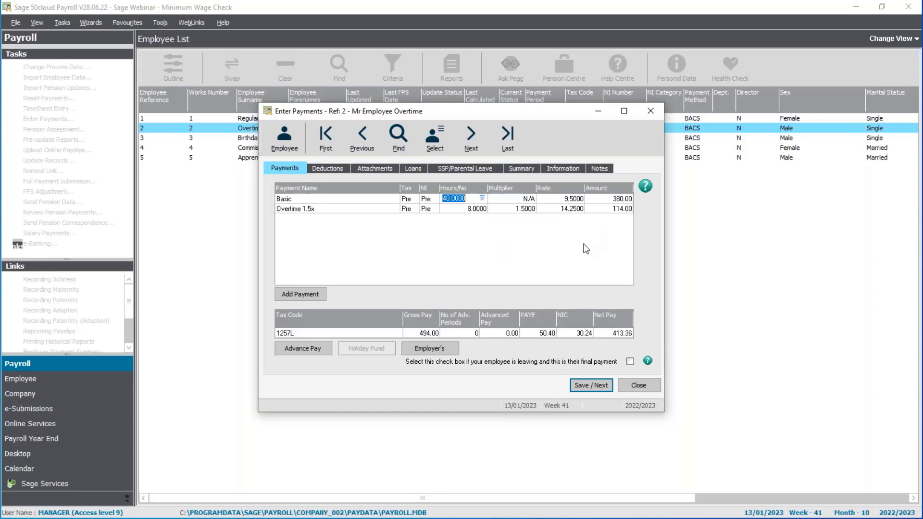
{"action": "left_click", "coordinate": [646, 385]}
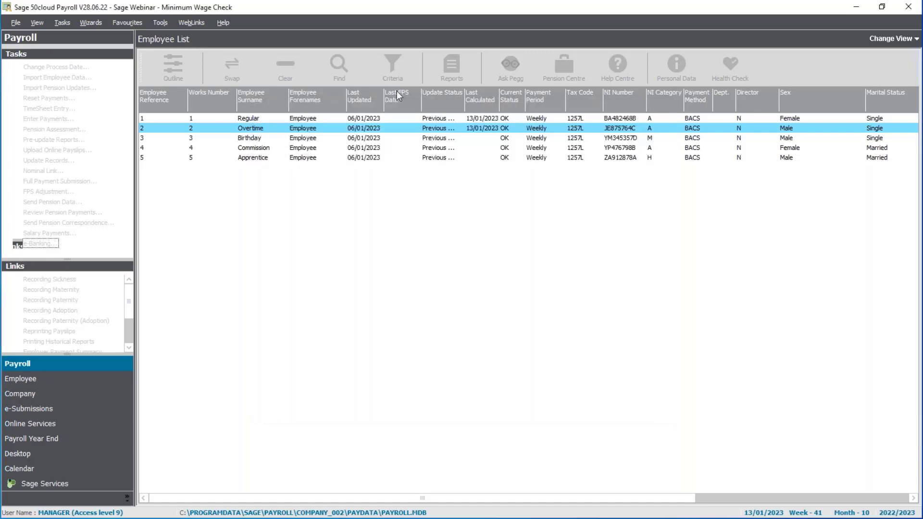
Step: Review the date of birth and the employment details in the record of the employee with reference 3, and close the record
{"action": "left_click", "coordinate": [284, 140]}
{"action": "right_click", "coordinate": [284, 144]}
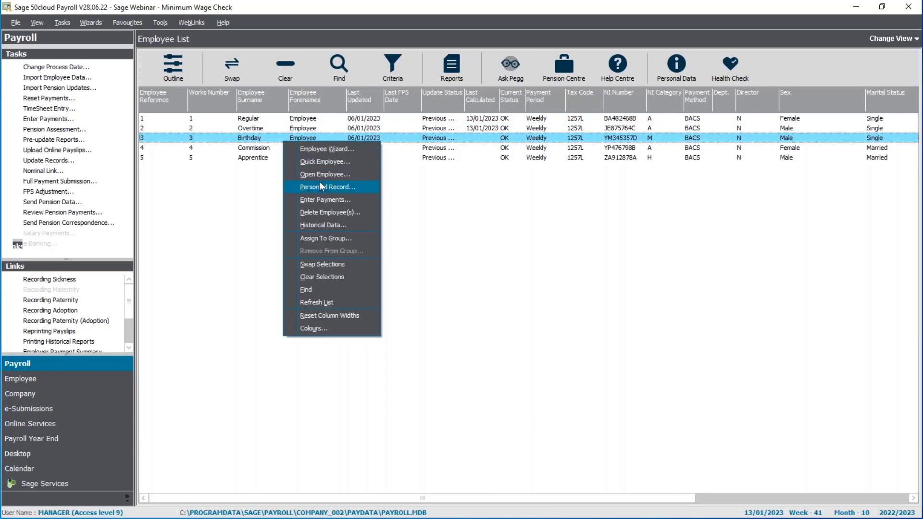
{"action": "left_click", "coordinate": [319, 175]}
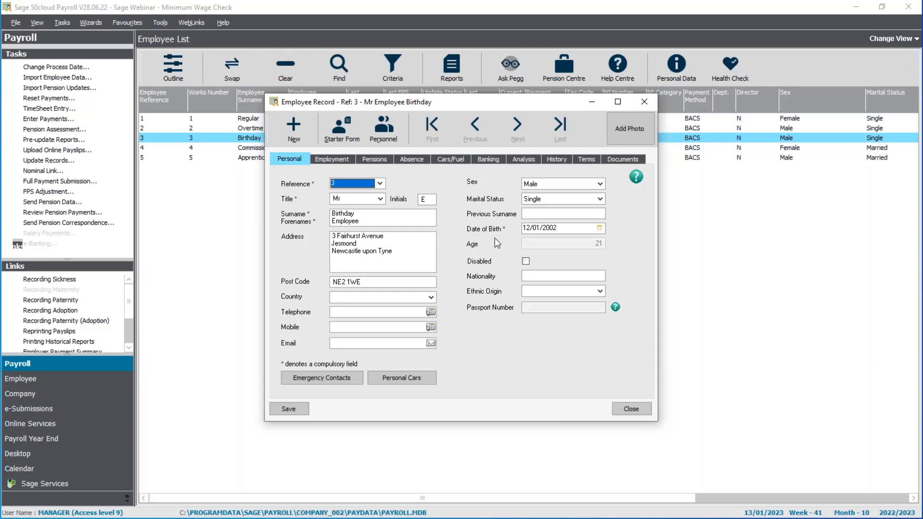
{"action": "left_click", "coordinate": [334, 161]}
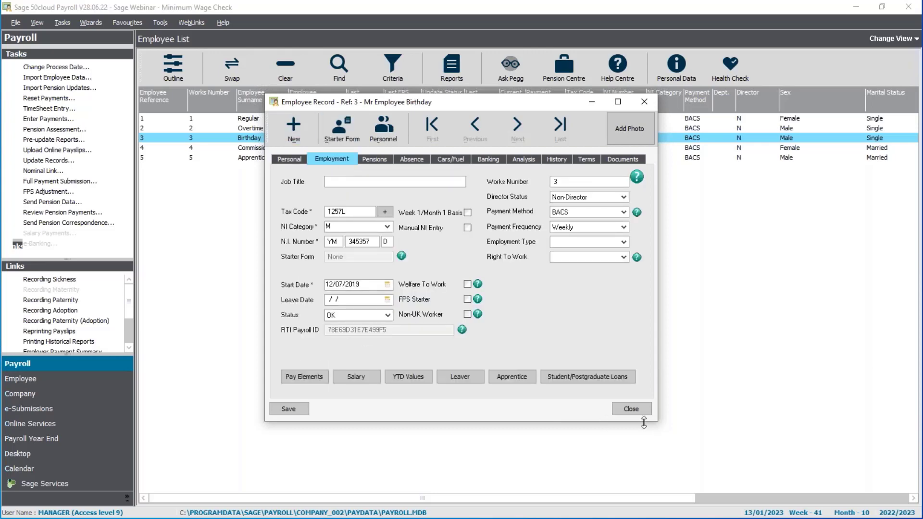
{"action": "left_click", "coordinate": [631, 408]}
Step: Enter and save the payment for the employee with reference 3 at a Basic rate of 6.83, acknowledging the NI category notice
{"action": "left_click", "coordinate": [48, 119]}
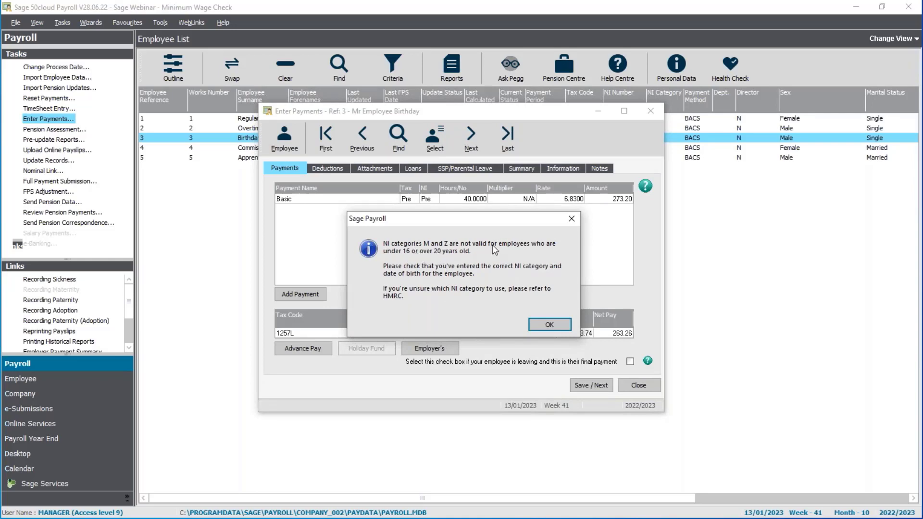
{"action": "left_click", "coordinate": [542, 326]}
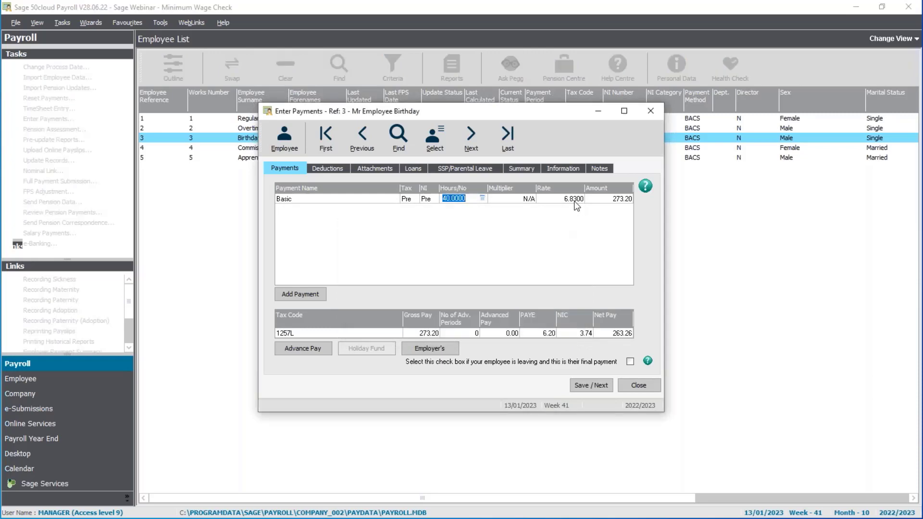
{"action": "left_click", "coordinate": [540, 199]}
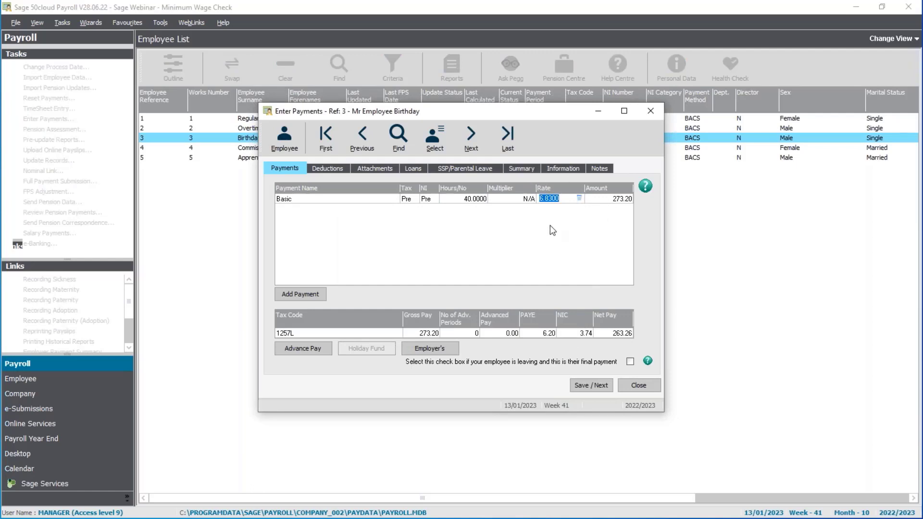
{"action": "left_click", "coordinate": [586, 387]}
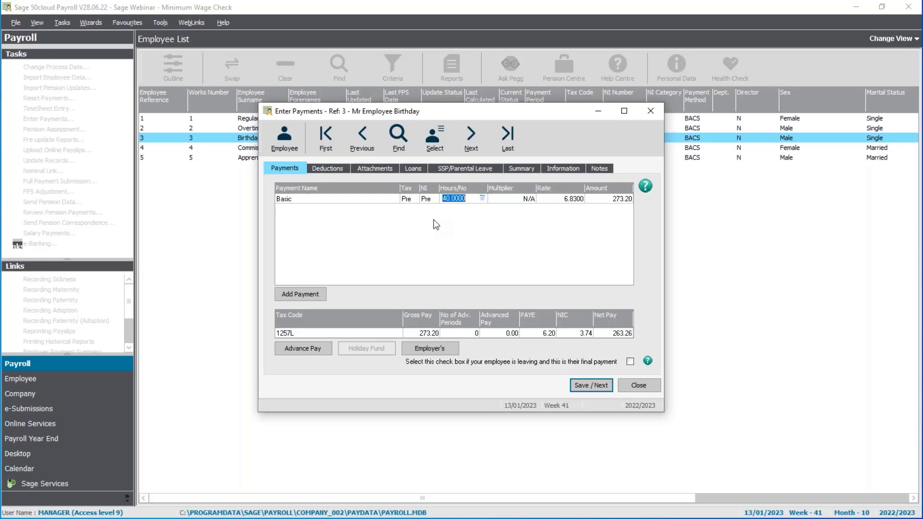
Step: Change the NI category to A in this employee's record, save the record, and close payment entry
{"action": "left_click", "coordinate": [287, 140]}
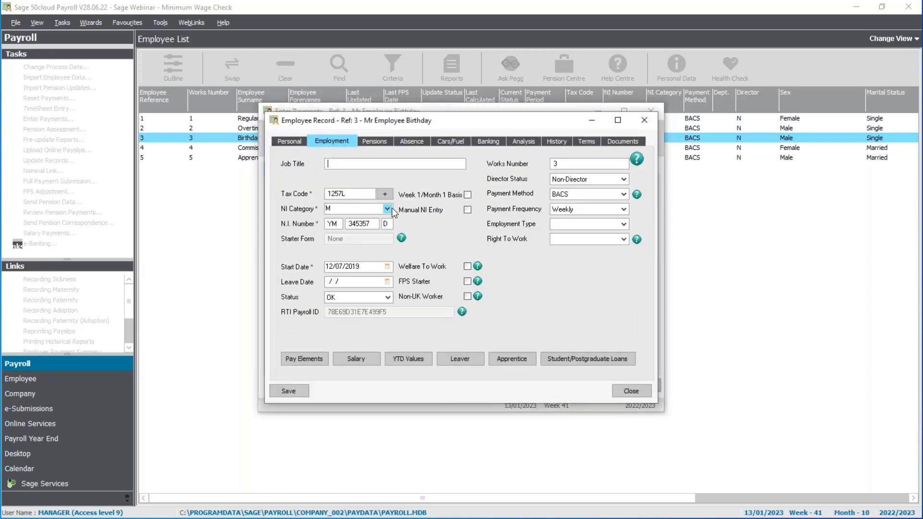
{"action": "left_click", "coordinate": [388, 209]}
{"action": "scroll", "coordinate": [407, 243], "scroll_direction": "up", "scroll_amount": 5}
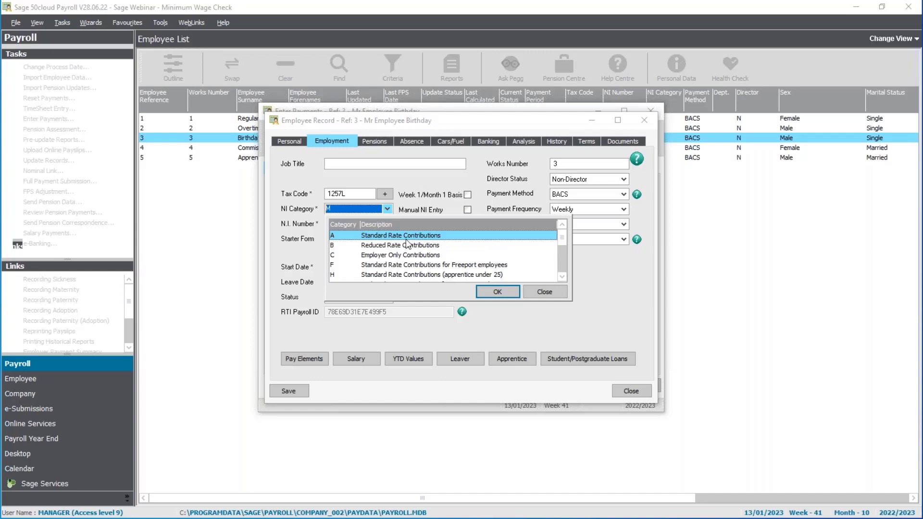
{"action": "double_click", "coordinate": [406, 237]}
{"action": "left_click", "coordinate": [288, 391]}
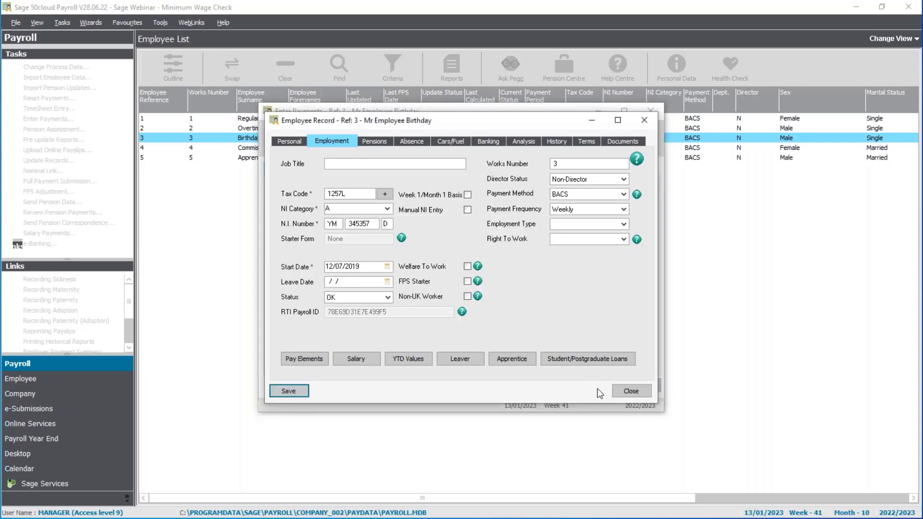
{"action": "left_click", "coordinate": [620, 393]}
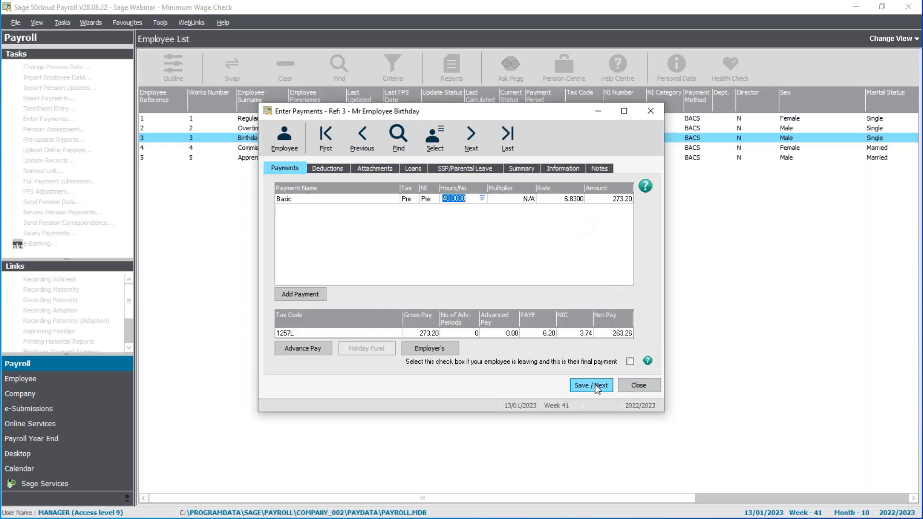
{"action": "left_click", "coordinate": [637, 385]}
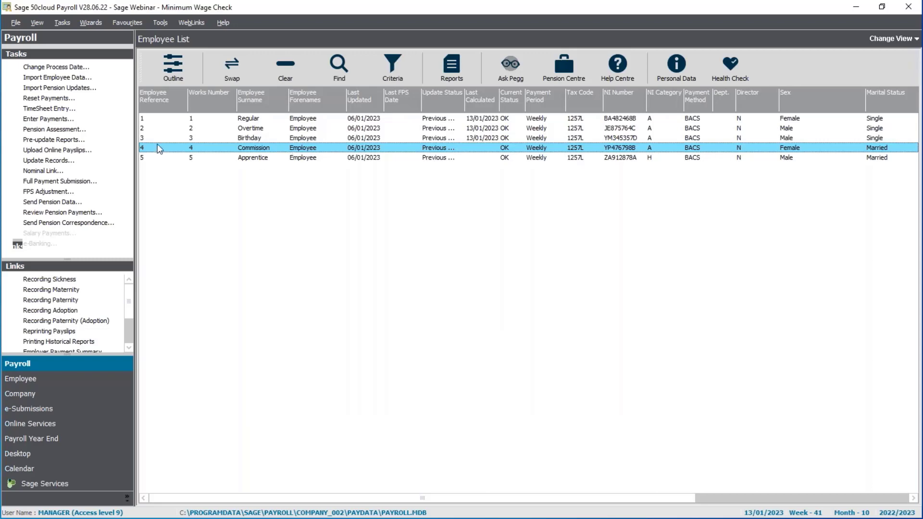
Step: Enter payments for the employee with reference 4, setting the rate of the Commission payment to 50
{"action": "left_click", "coordinate": [47, 120]}
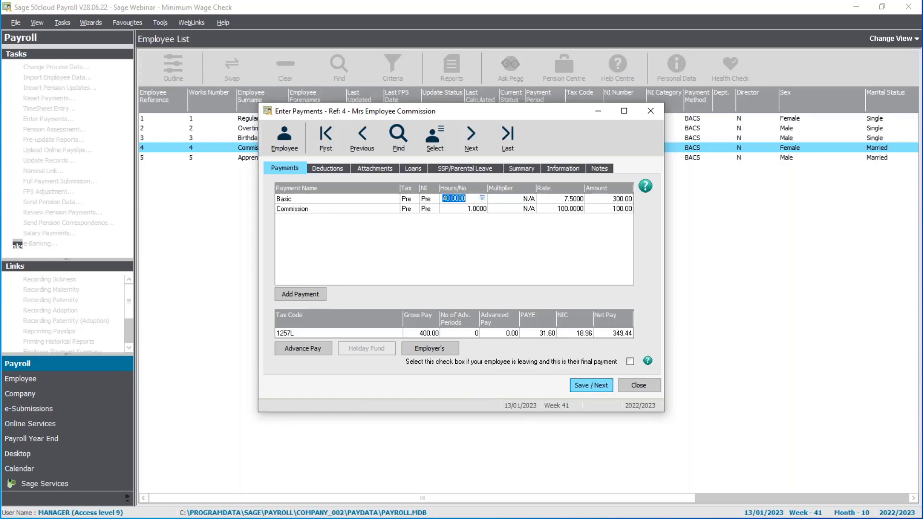
{"action": "left_click", "coordinate": [557, 210]}
{"action": "type", "text": "50"}
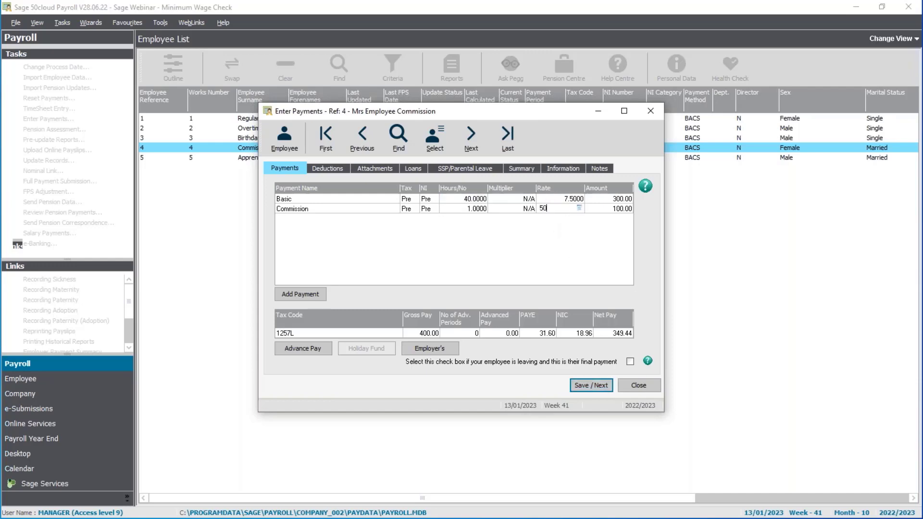
{"action": "key", "text": "Tab"}
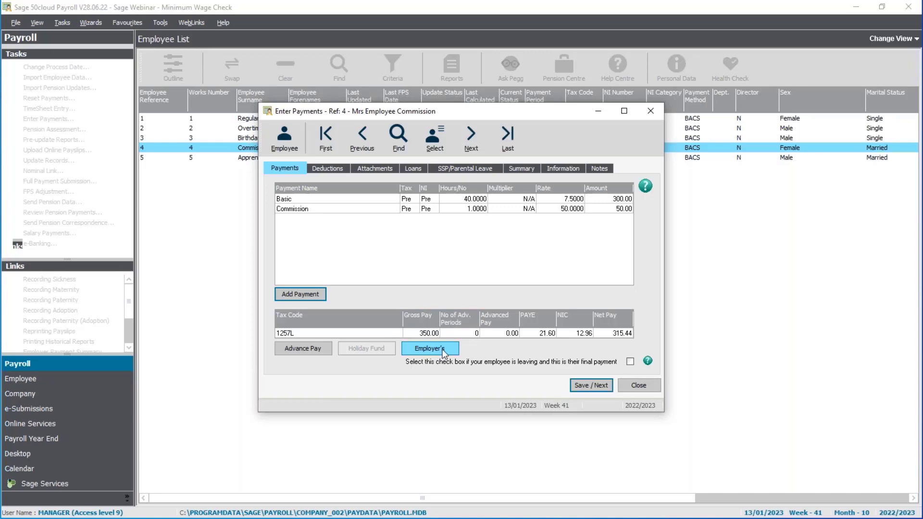
Step: Try to save the payment, check which payments are offered for the Minimum/Living Wage adjustment, and cancel the adjustment
{"action": "left_click", "coordinate": [584, 388]}
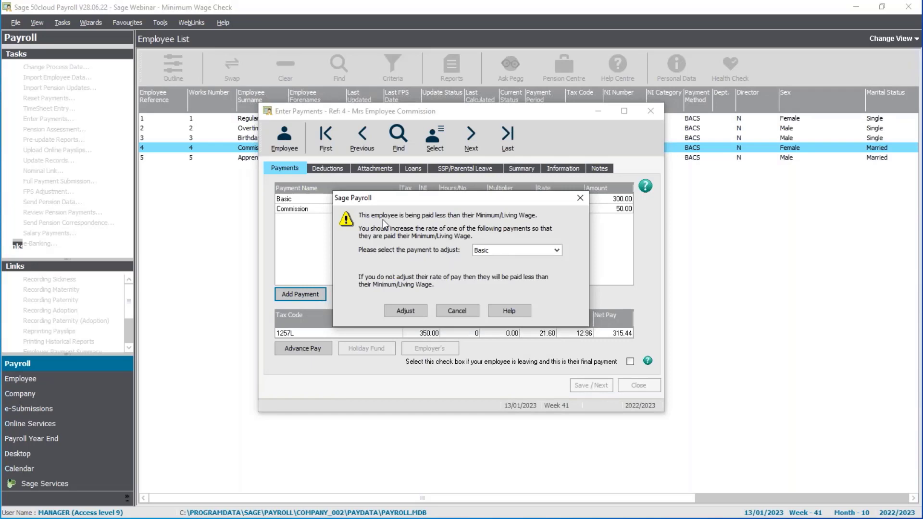
{"action": "left_click", "coordinate": [539, 251]}
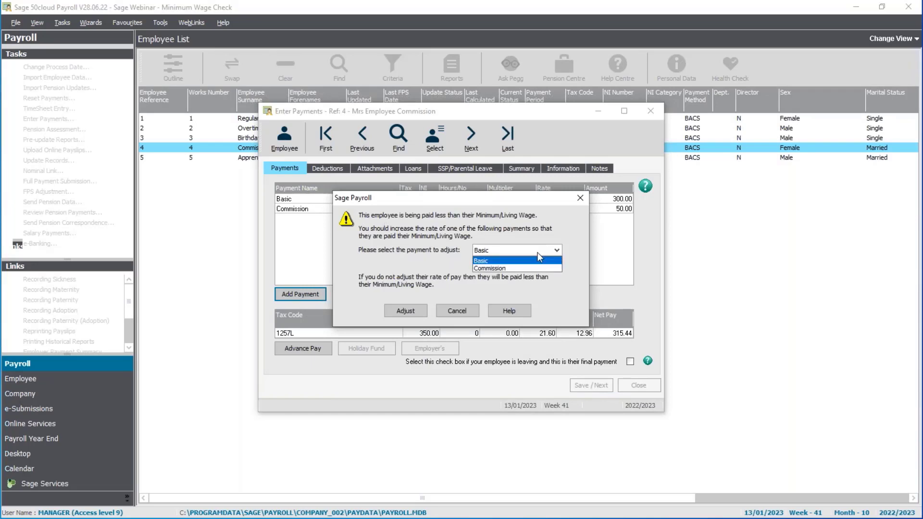
{"action": "left_click", "coordinate": [503, 239]}
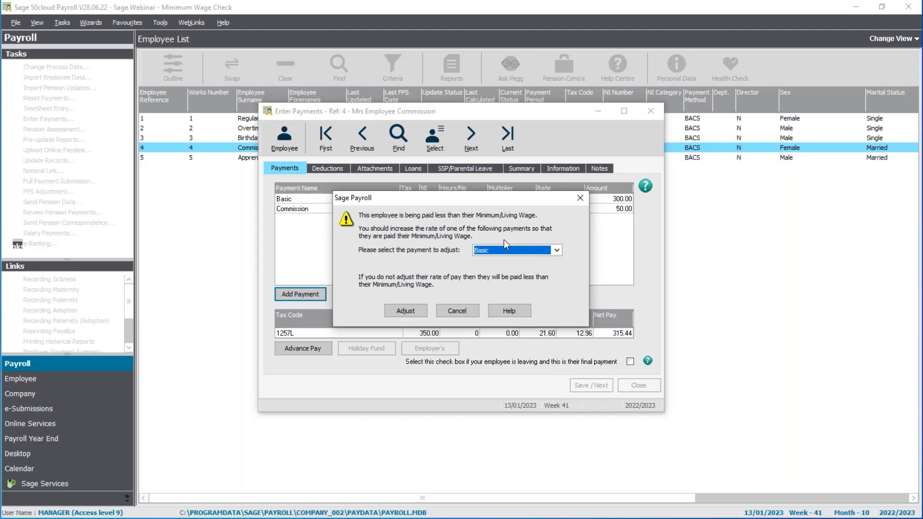
{"action": "left_click", "coordinate": [464, 310]}
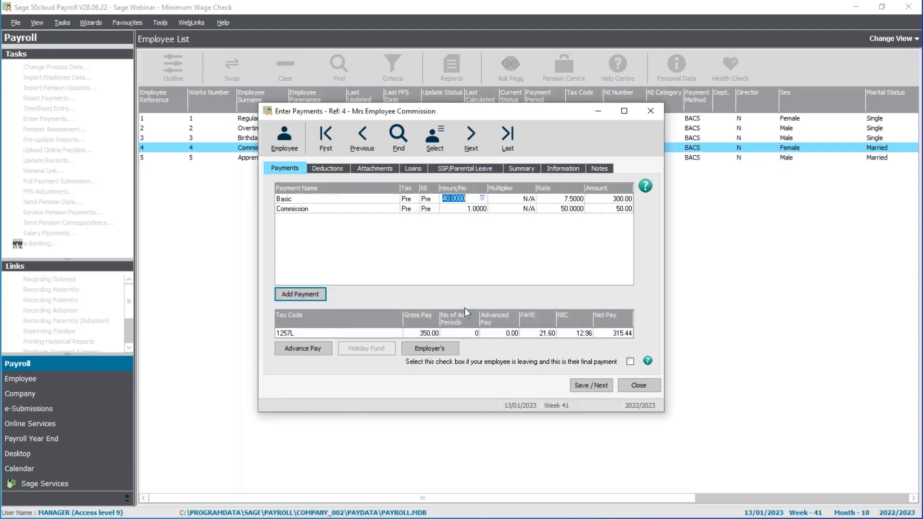
Step: Add the Min/Liv Wage Top Up payment to this employee's pay elements and save them
{"action": "left_click", "coordinate": [288, 293]}
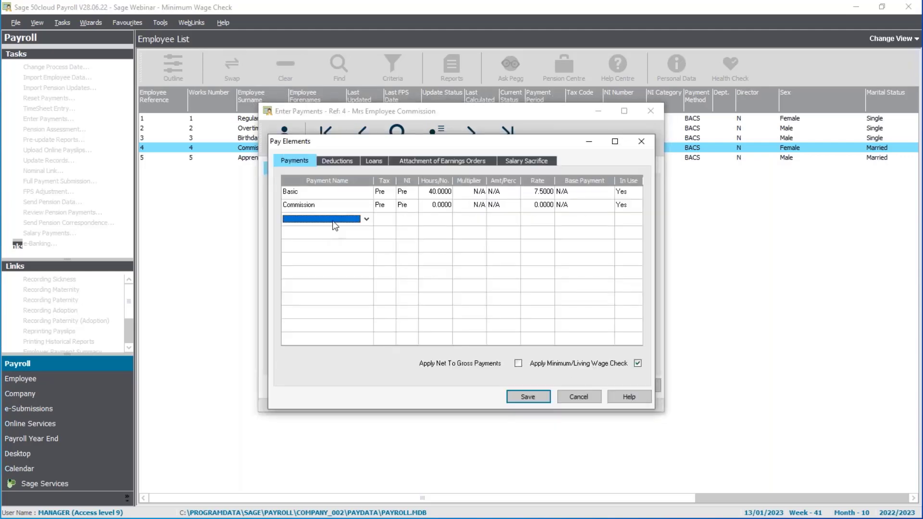
{"action": "left_click", "coordinate": [348, 268]}
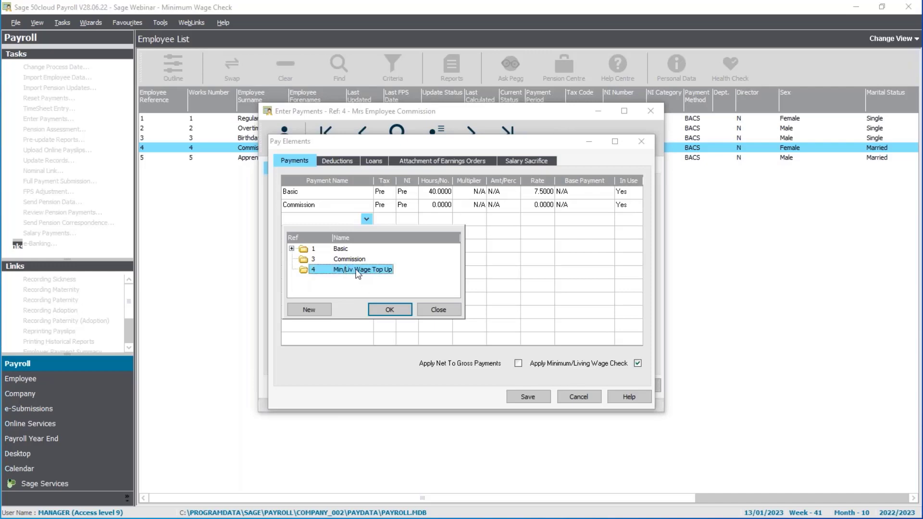
{"action": "left_click", "coordinate": [390, 309]}
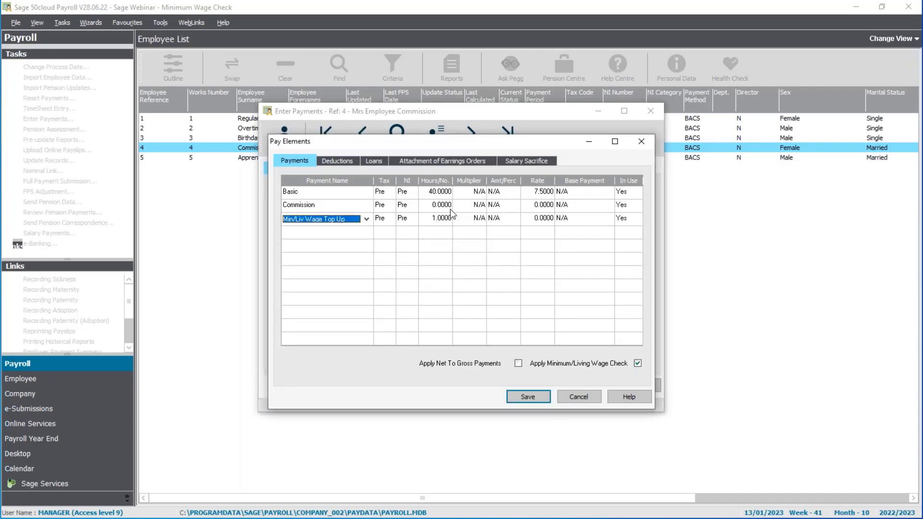
{"action": "left_click", "coordinate": [529, 396]}
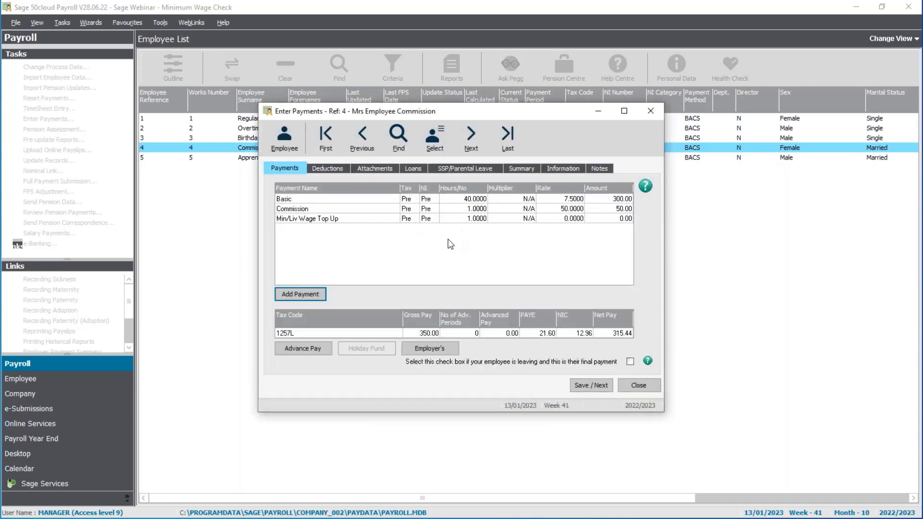
Step: Save the payment for the employee with reference 4, choosing Min/Liv Wage Top Up as the payment to adjust
{"action": "left_click", "coordinate": [594, 382]}
{"action": "left_click", "coordinate": [494, 250]}
{"action": "left_click", "coordinate": [496, 276]}
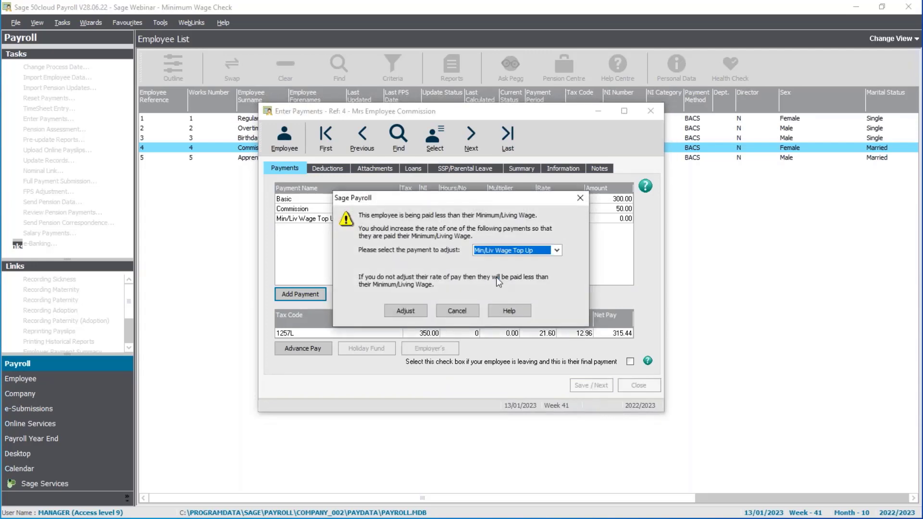
{"action": "left_click", "coordinate": [399, 313]}
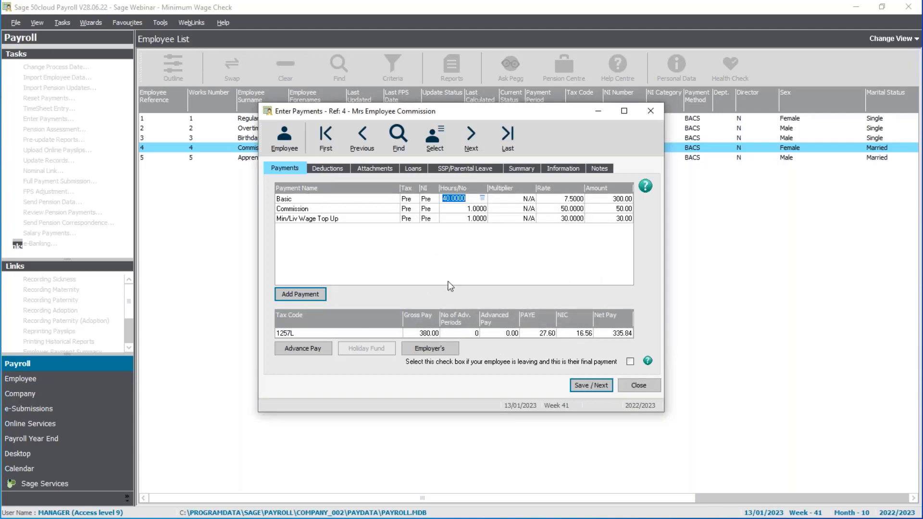
Step: Switch to the Calculator, divide 380 by 40 to work out the hourly rate, and close it
{"action": "key", "text": "alt+Tab"}
{"action": "type", "text": "380"}
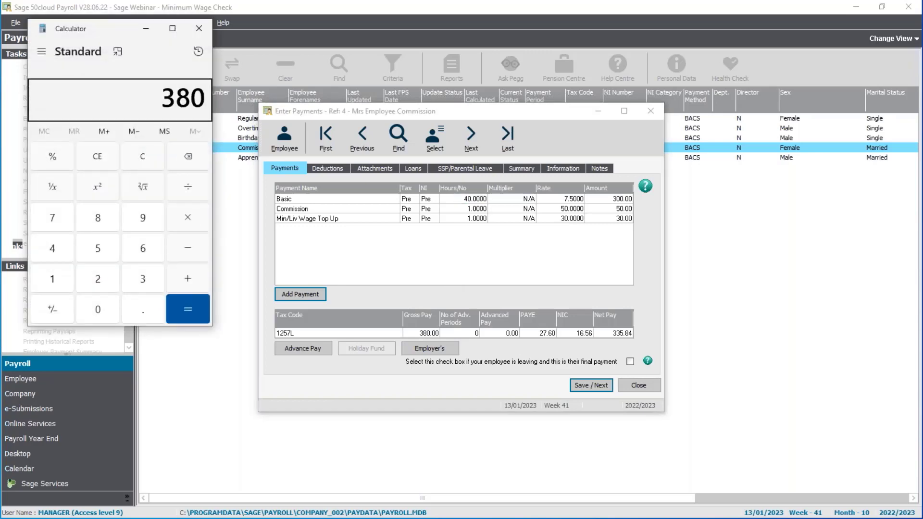
{"action": "key", "text": "slash"}
{"action": "type", "text": "40"}
{"action": "key", "text": "Return"}
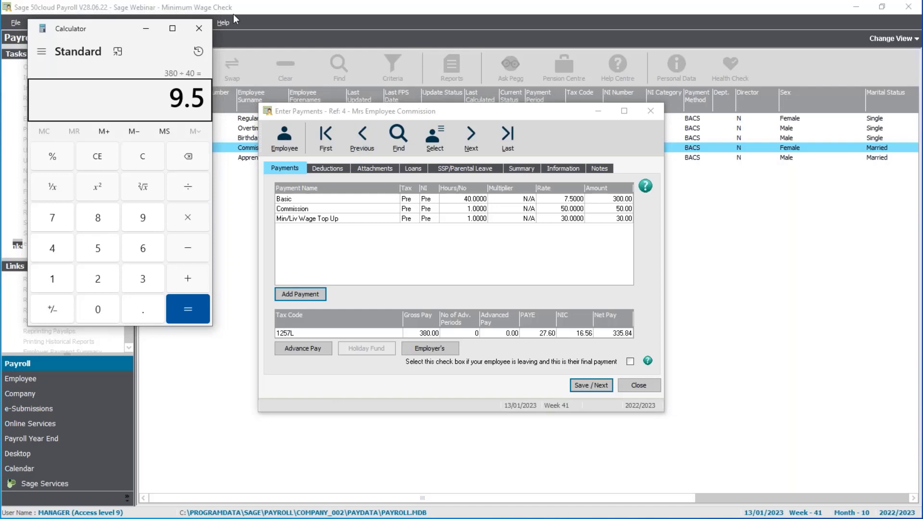
{"action": "left_click", "coordinate": [200, 29]}
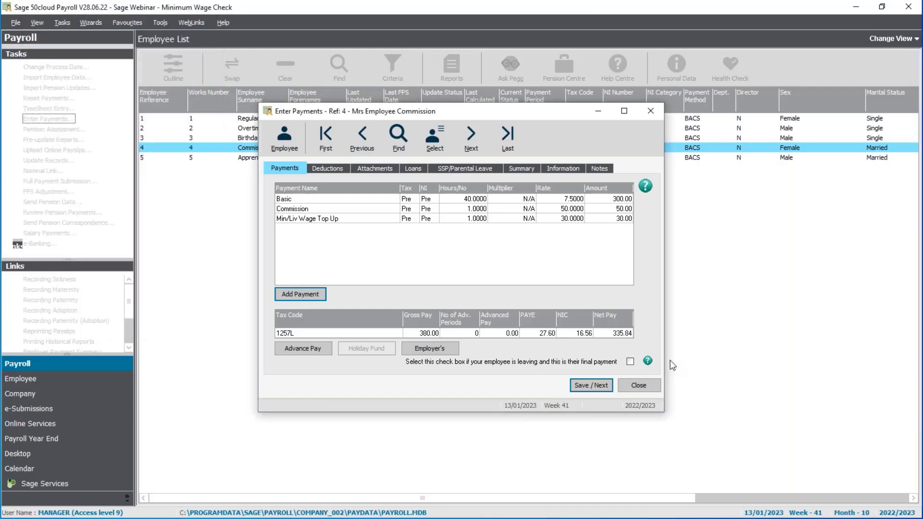
Step: Close this payment entry, enter payments for the employee with reference 5 at the existing Basic rate, save them, and close
{"action": "left_click", "coordinate": [638, 385]}
{"action": "left_click", "coordinate": [328, 158]}
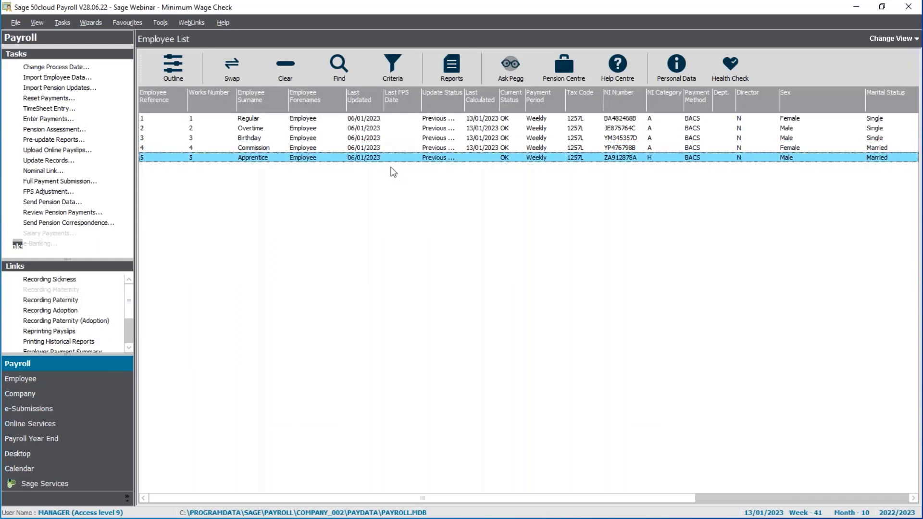
{"action": "left_click", "coordinate": [48, 118]}
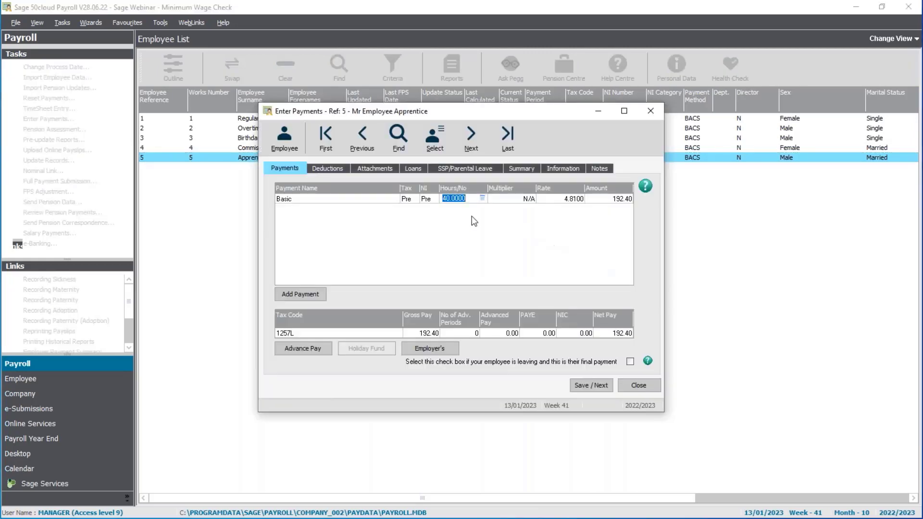
{"action": "left_click", "coordinate": [568, 200]}
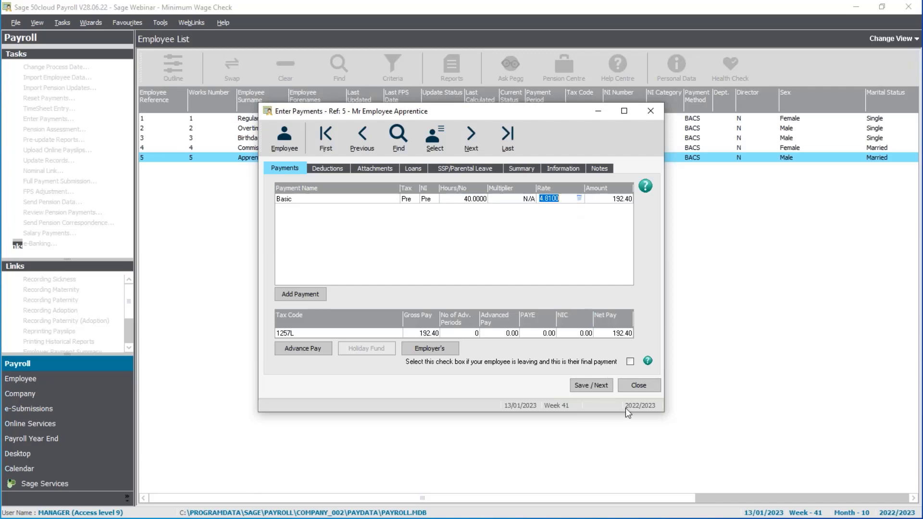
{"action": "left_click", "coordinate": [596, 385]}
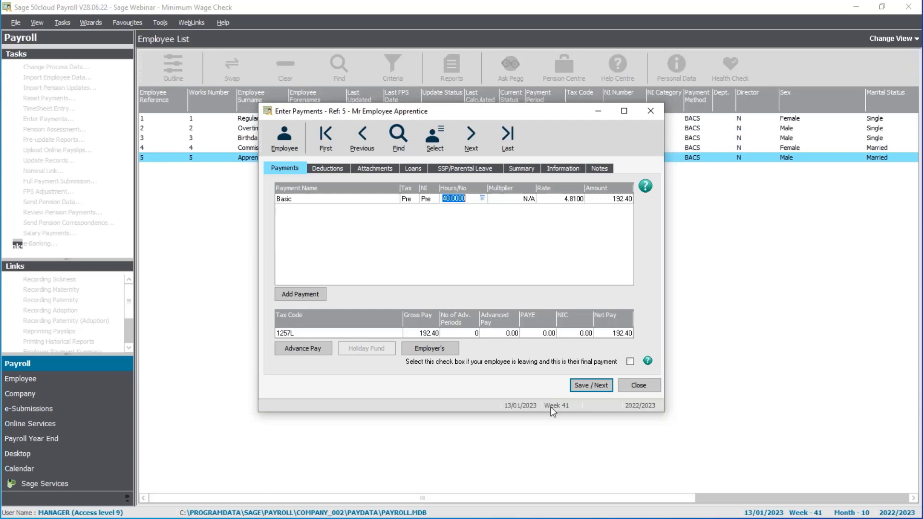
{"action": "left_click", "coordinate": [651, 388]}
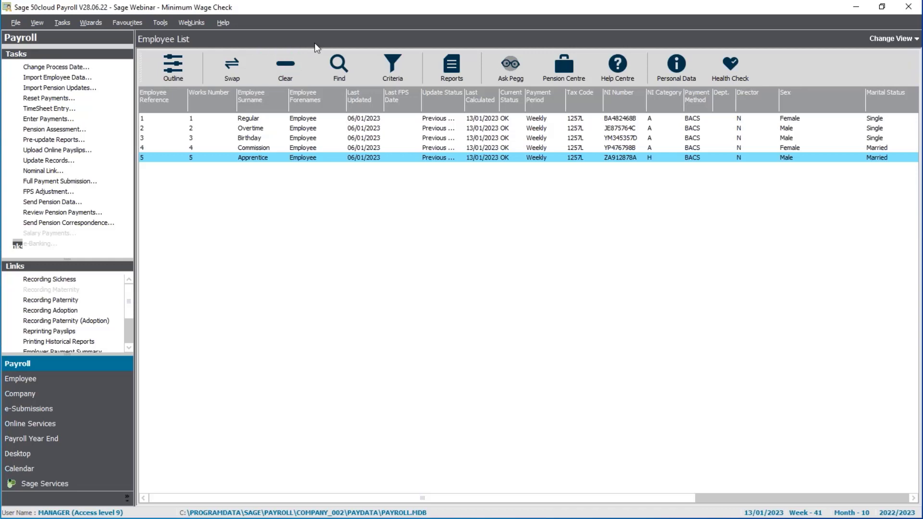
Step: Select all five employees and update their records, completing the Update Records Wizard without a backup
{"action": "left_click", "coordinate": [299, 68]}
{"action": "left_click", "coordinate": [235, 65]}
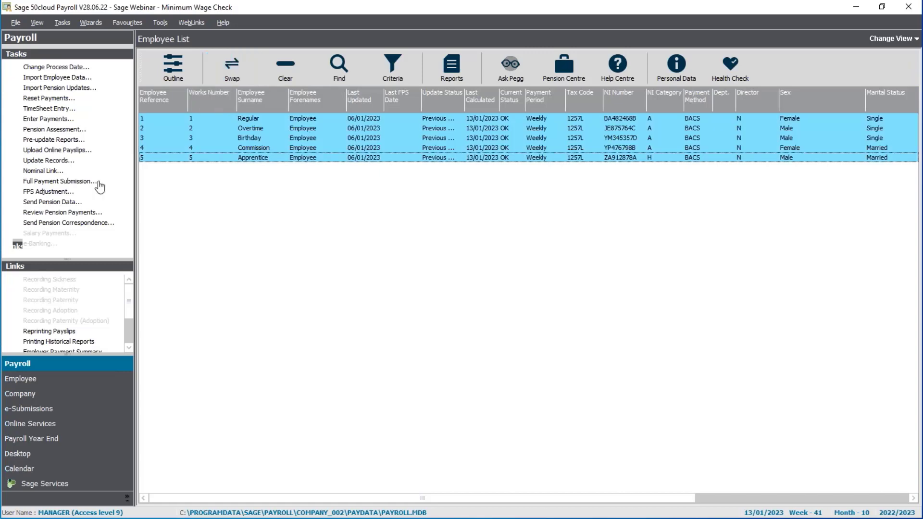
{"action": "left_click", "coordinate": [48, 161]}
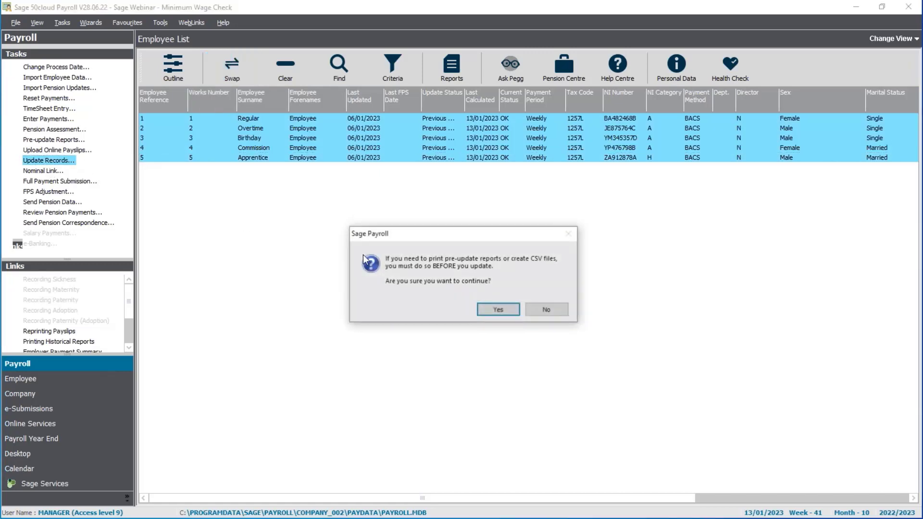
{"action": "left_click", "coordinate": [501, 310]}
{"action": "left_click", "coordinate": [505, 351]}
{"action": "left_click", "coordinate": [508, 351]}
{"action": "left_click", "coordinate": [541, 352]}
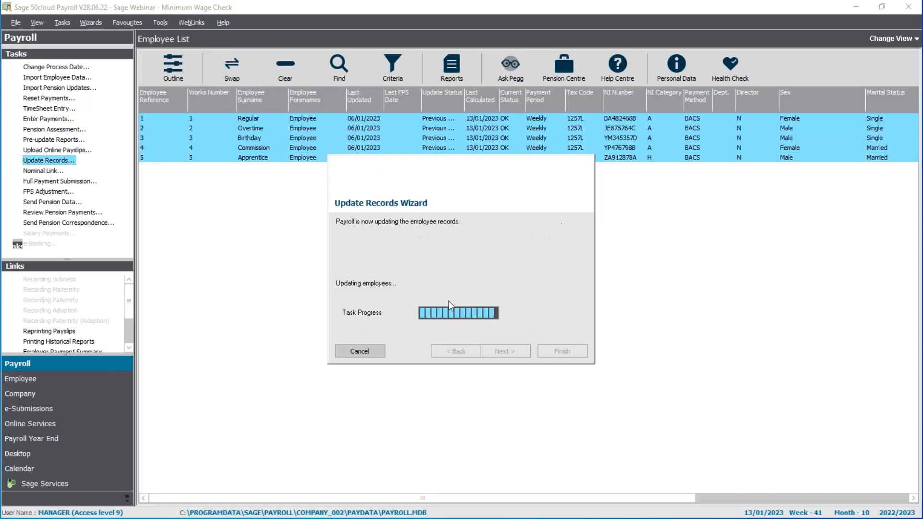
{"action": "left_click", "coordinate": [577, 311]}
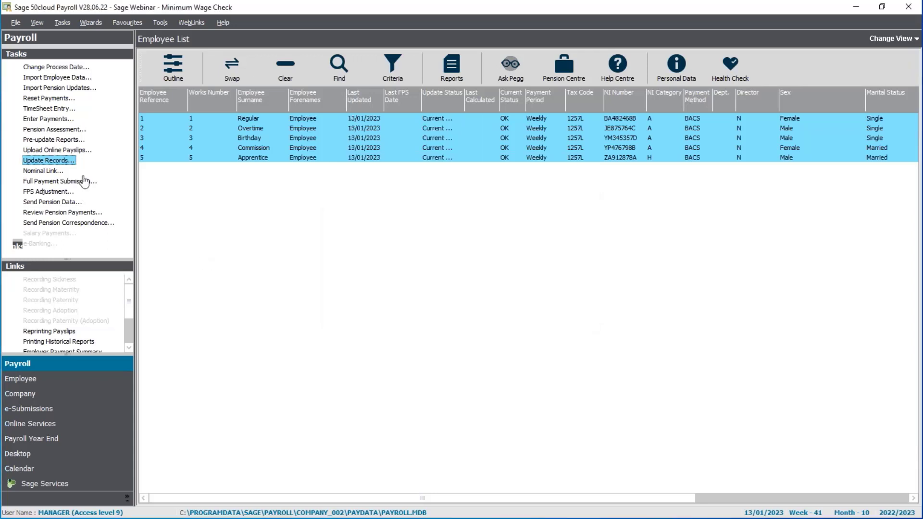
Step: Change the process date to 20/01/2023
{"action": "left_click", "coordinate": [57, 66]}
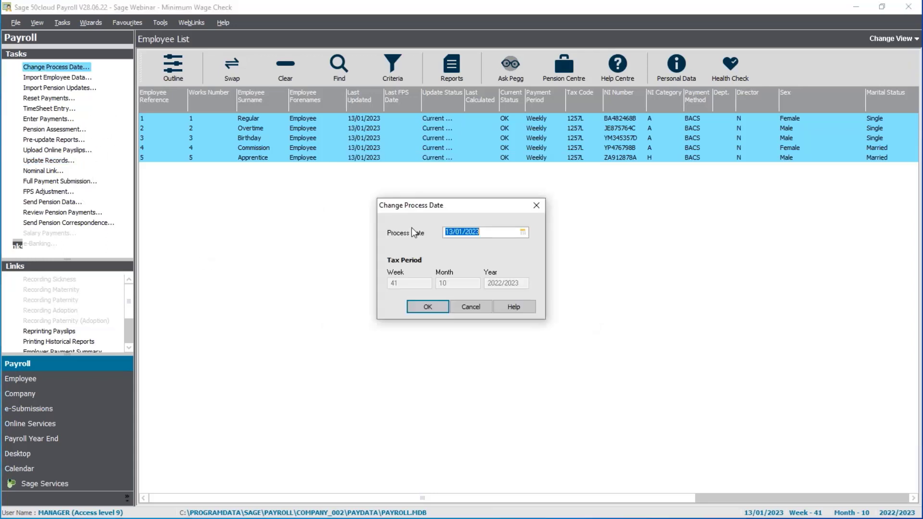
{"action": "left_click", "coordinate": [523, 232]}
{"action": "left_click", "coordinate": [527, 290]}
{"action": "left_click", "coordinate": [434, 305]}
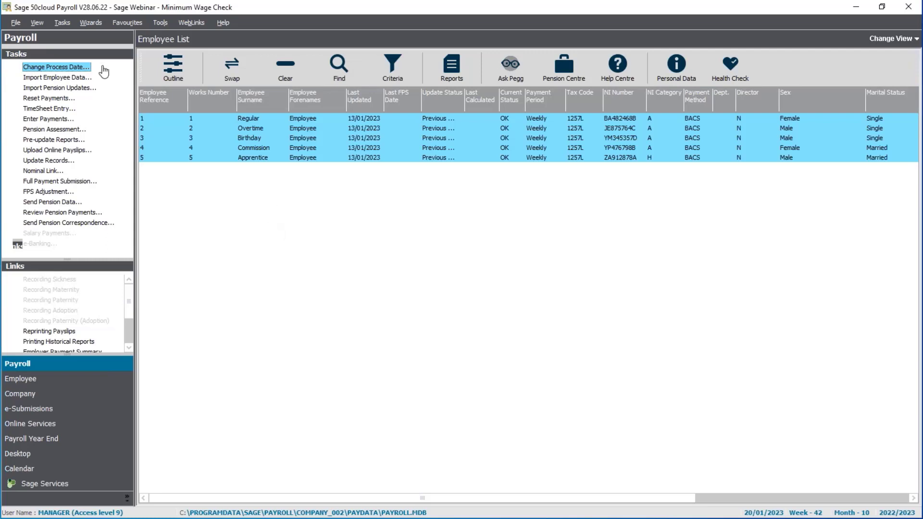
Step: Enter payments for all employees, setting the Basic rate of the employee with reference 1 to 9.50, and save
{"action": "left_click", "coordinate": [49, 120]}
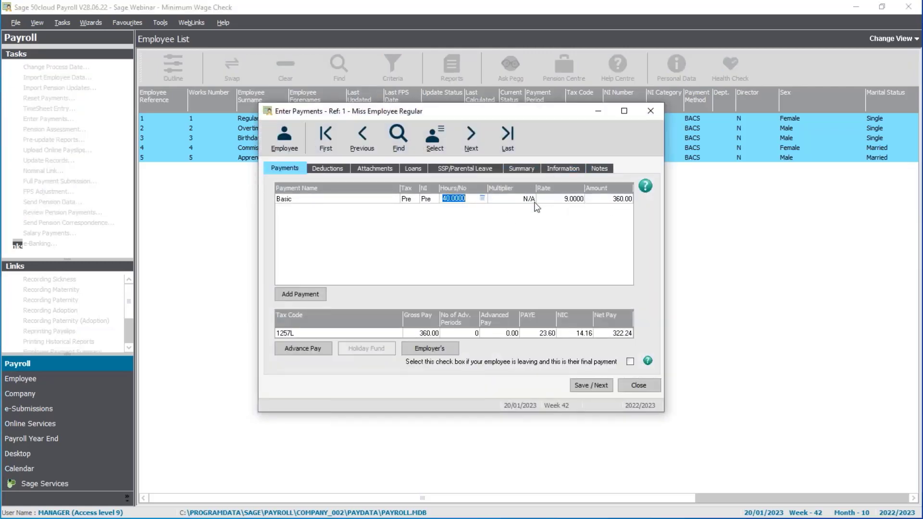
{"action": "left_click", "coordinate": [571, 201]}
{"action": "type", "text": "9.50"}
{"action": "key", "text": "Tab"}
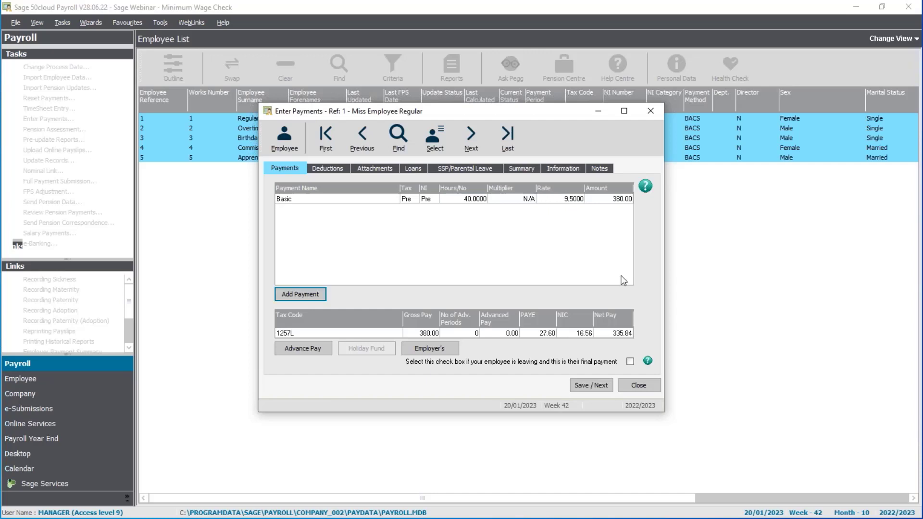
{"action": "left_click", "coordinate": [591, 385]}
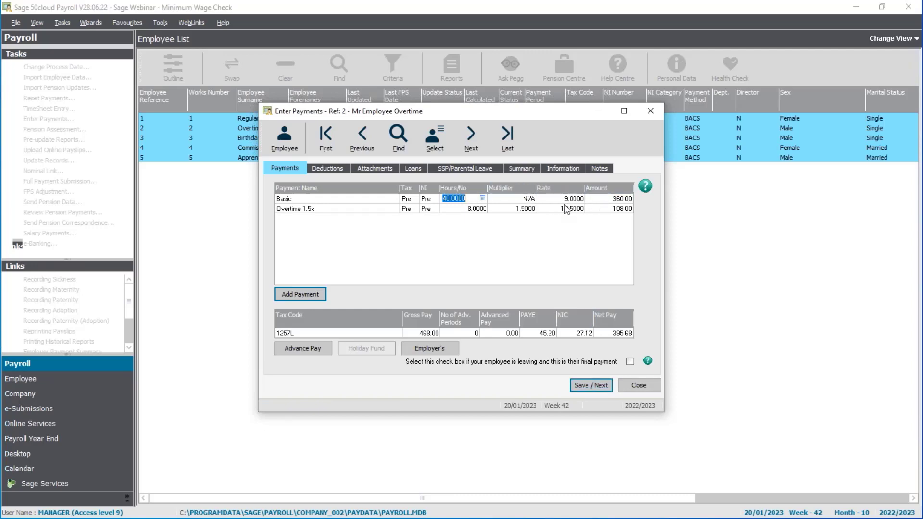
Step: Save reference 2's payment without the Minimum/Living Wage adjustment, and return to it from reference 3, declining that adjustment too
{"action": "left_click", "coordinate": [592, 389]}
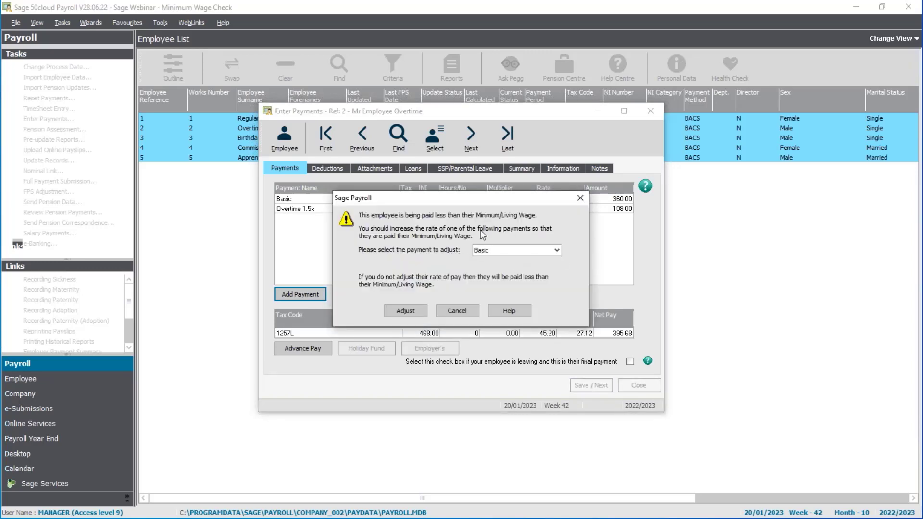
{"action": "left_click", "coordinate": [454, 311]}
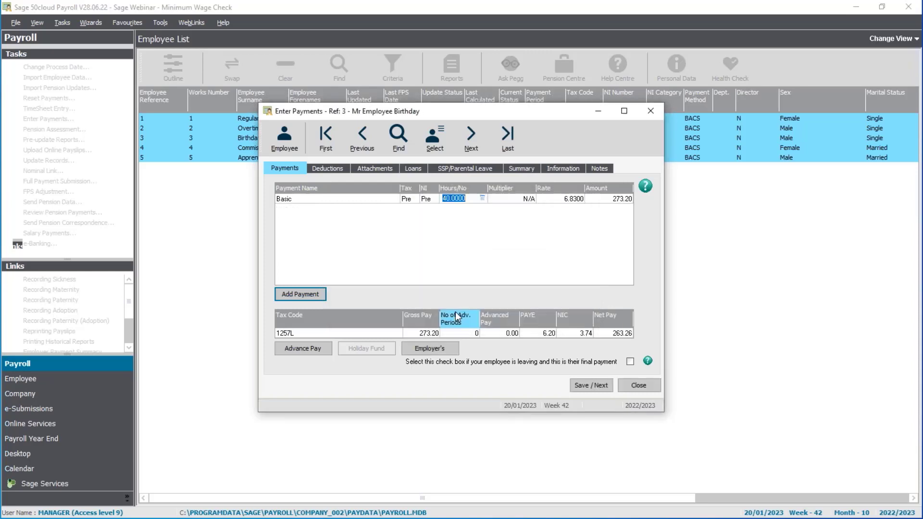
{"action": "left_click", "coordinate": [358, 137]}
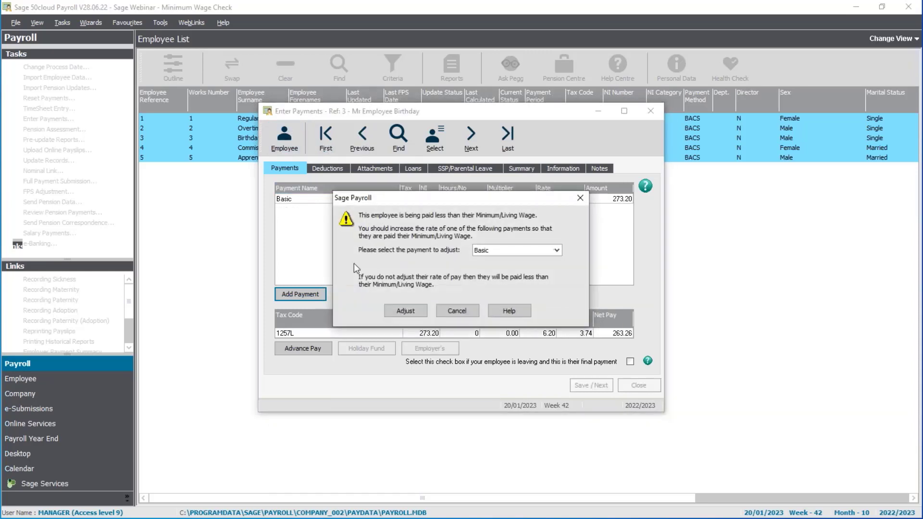
{"action": "left_click", "coordinate": [463, 310]}
Step: Set the Basic rate to 9.5 in the pay elements of reference 2's employee record, and save and close the record
{"action": "left_click", "coordinate": [285, 137]}
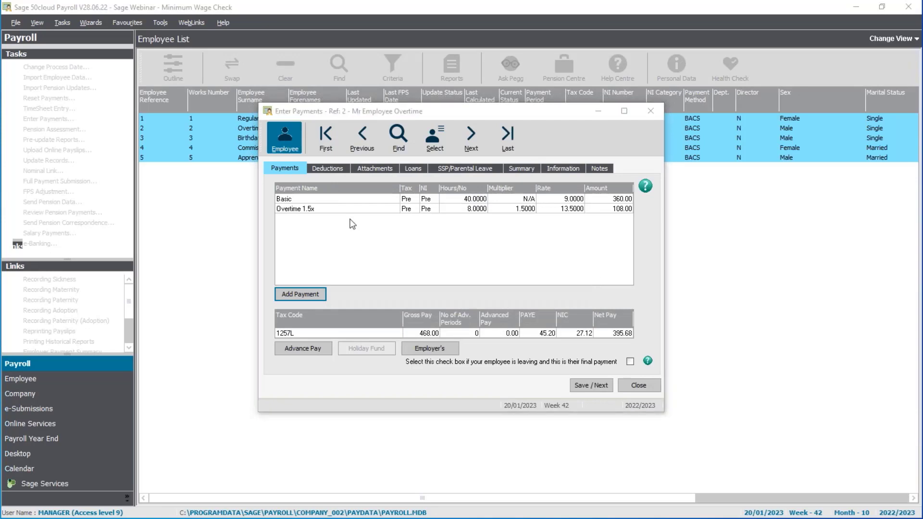
{"action": "left_click", "coordinate": [329, 144]}
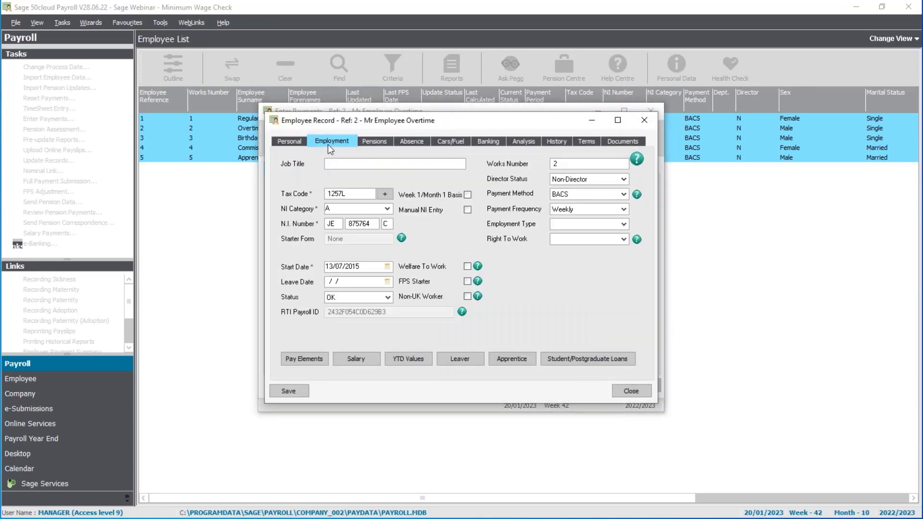
{"action": "left_click", "coordinate": [310, 359]}
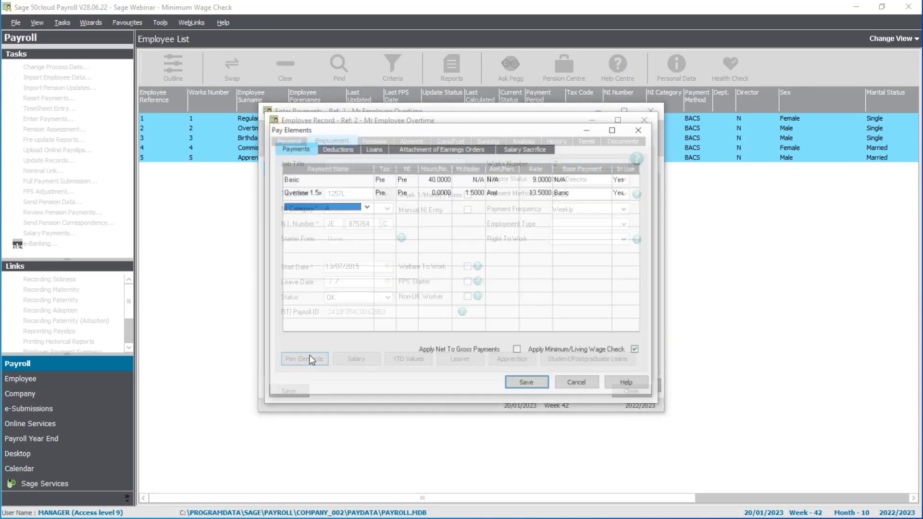
{"action": "left_click", "coordinate": [531, 179]}
{"action": "type", "text": "9.5"}
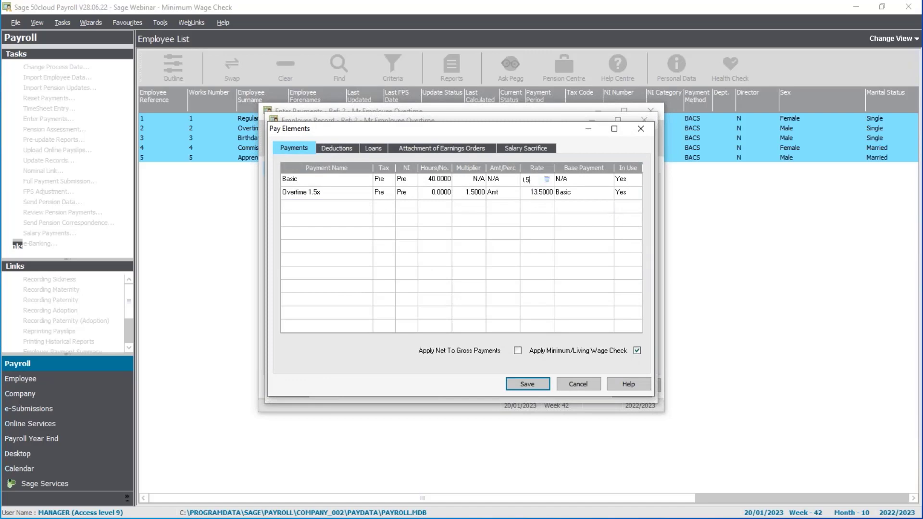
{"action": "key", "text": "Tab"}
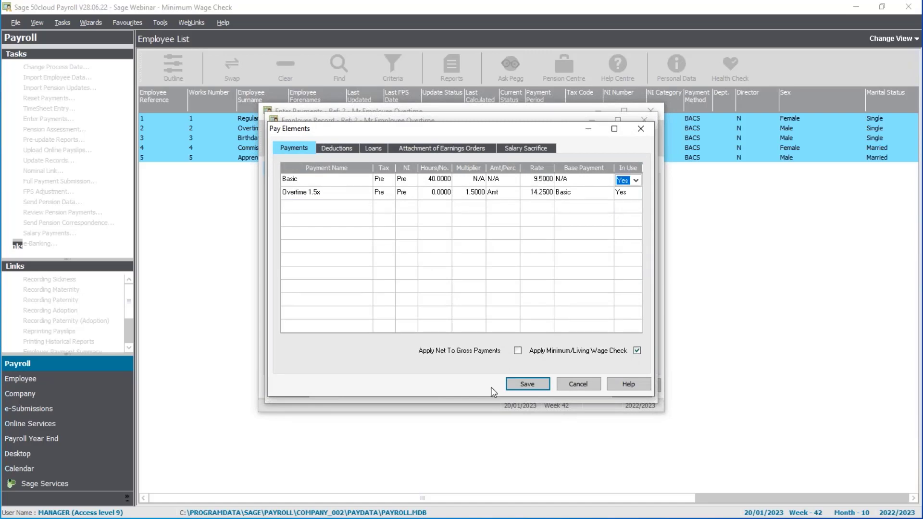
{"action": "left_click", "coordinate": [529, 382]}
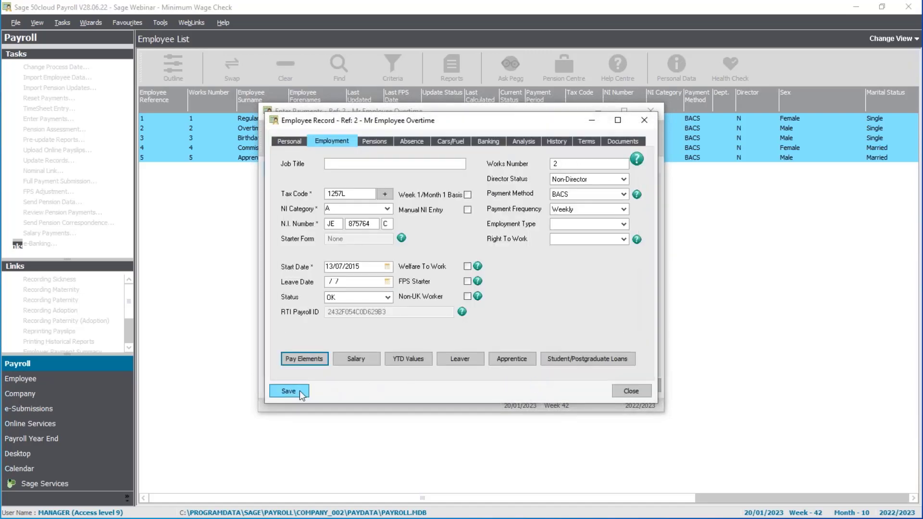
{"action": "left_click", "coordinate": [288, 391]}
{"action": "left_click", "coordinate": [613, 393]}
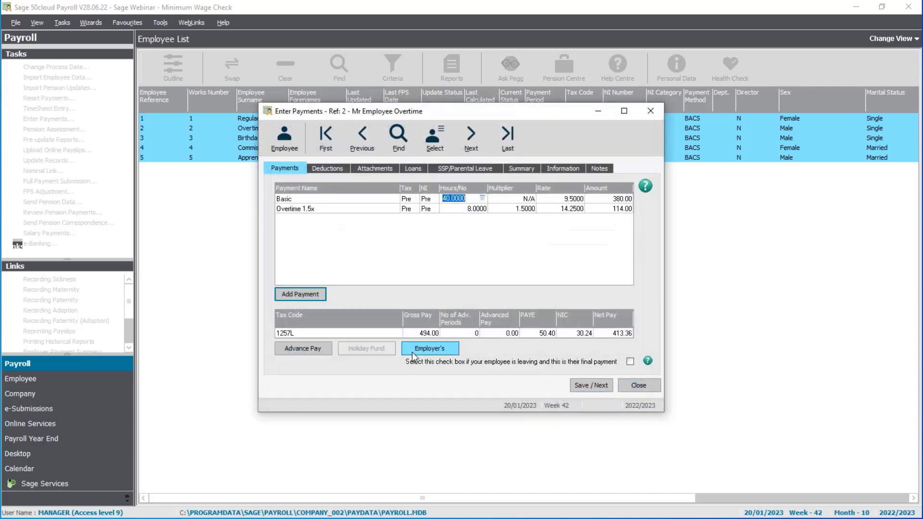
Step: Save the payment for reference 2, and save reference 3's payment with its Basic rate adjusted to the Minimum/Living Wage
{"action": "left_click", "coordinate": [555, 200]}
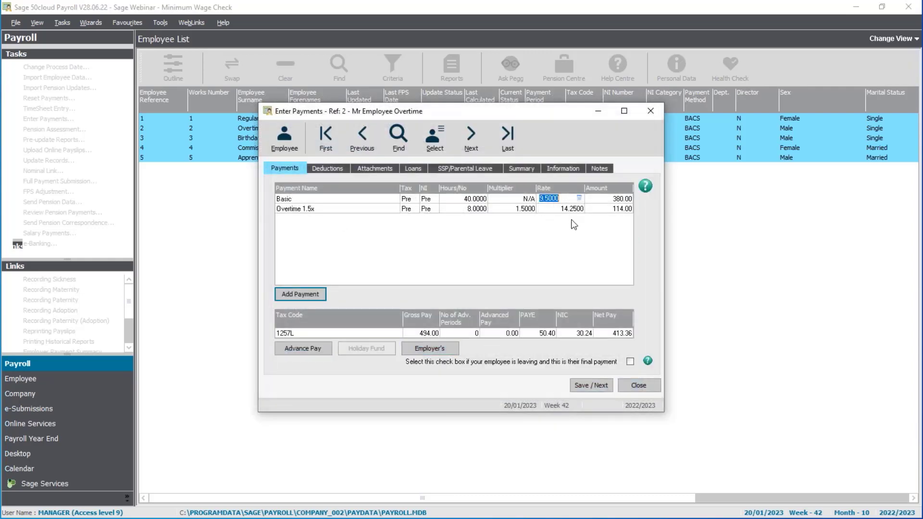
{"action": "left_click", "coordinate": [582, 387]}
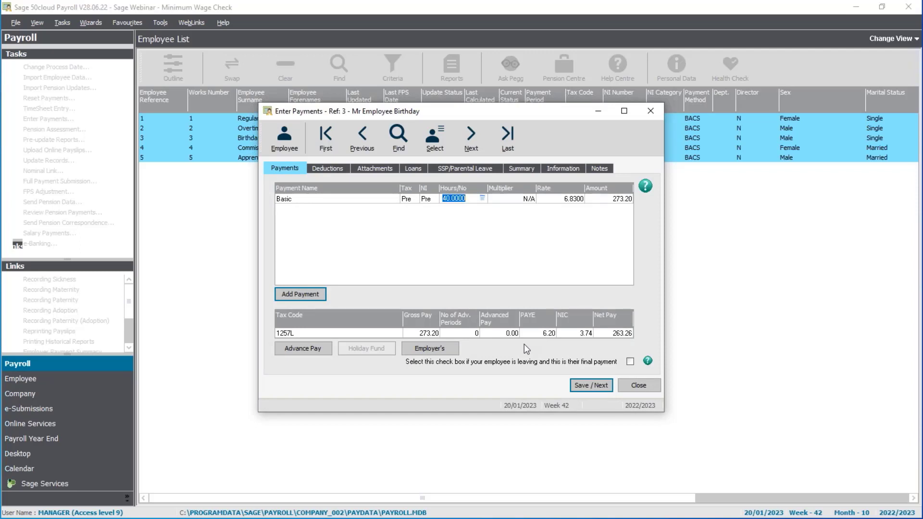
{"action": "left_click", "coordinate": [600, 386]}
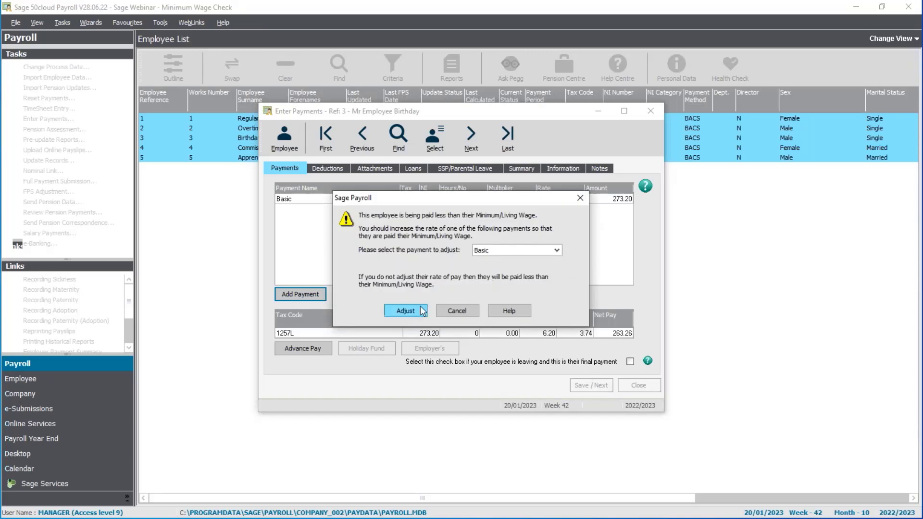
{"action": "left_click", "coordinate": [405, 311]}
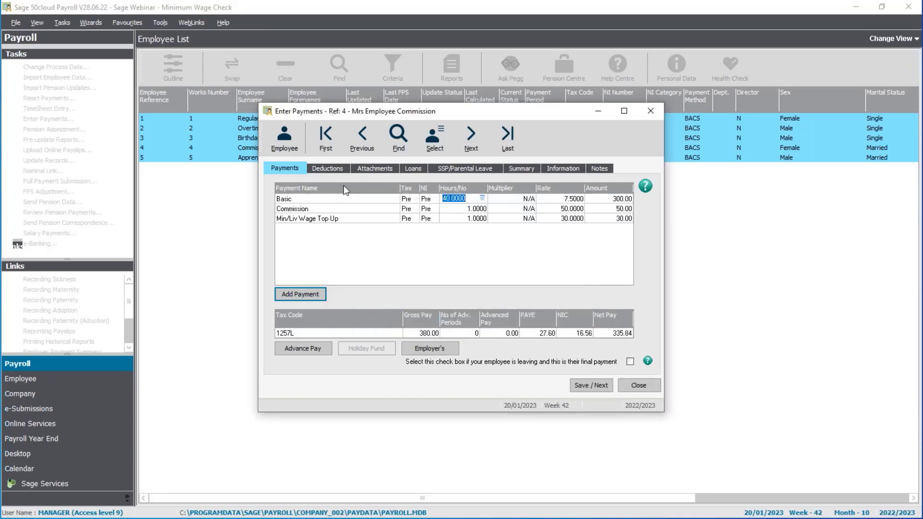
Step: Return to reference 3's payment, set the Basic rate to 9.18 in the pay elements, and save the payment
{"action": "left_click", "coordinate": [364, 141]}
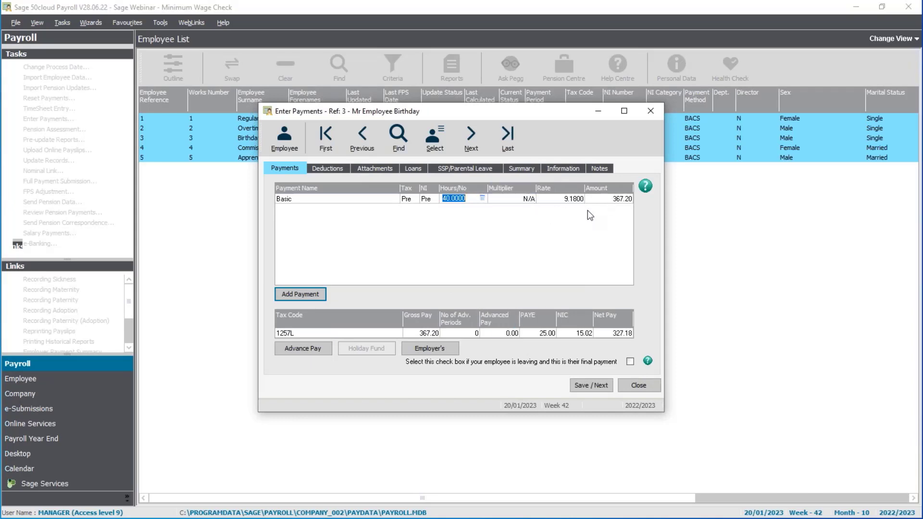
{"action": "left_click", "coordinate": [301, 294]}
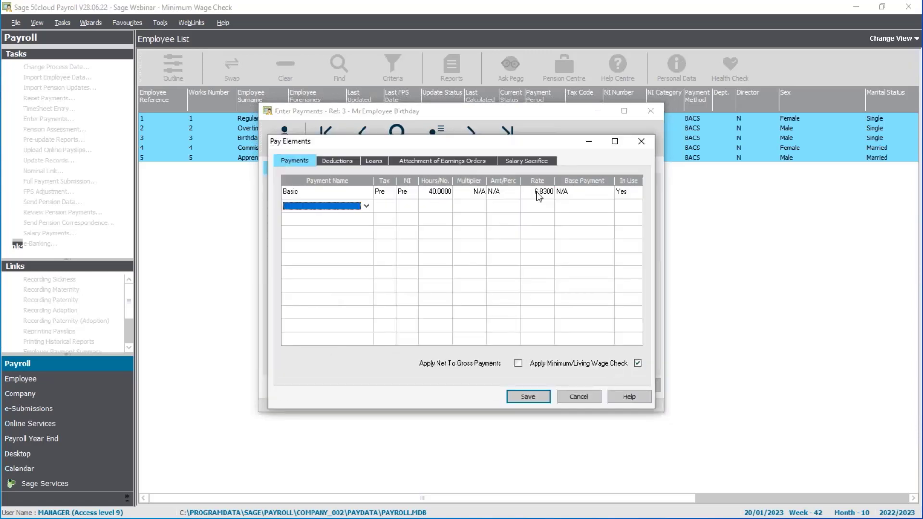
{"action": "left_click", "coordinate": [525, 192]}
{"action": "type", "text": "9.18"}
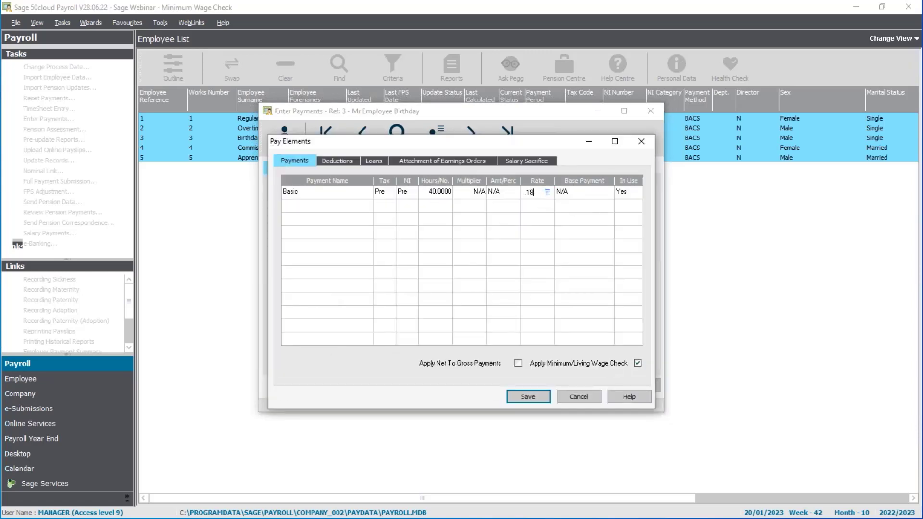
{"action": "key", "text": "Tab"}
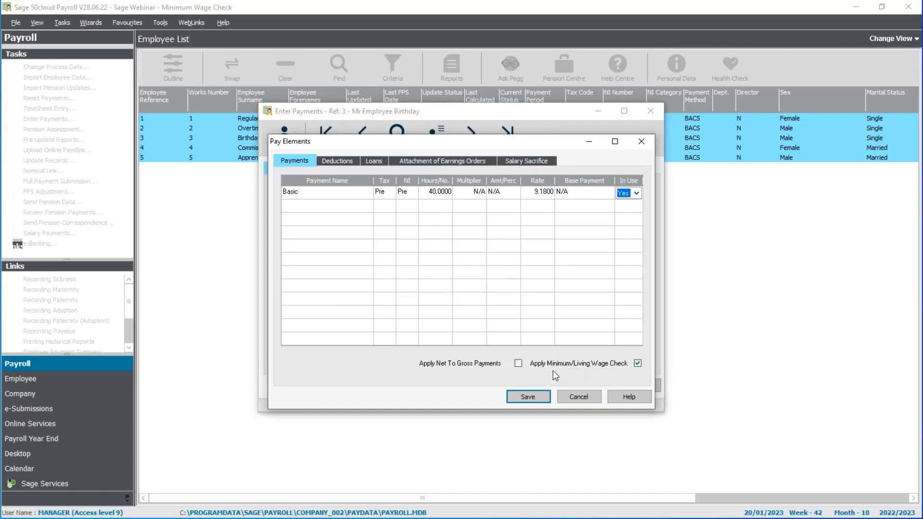
{"action": "left_click", "coordinate": [532, 397]}
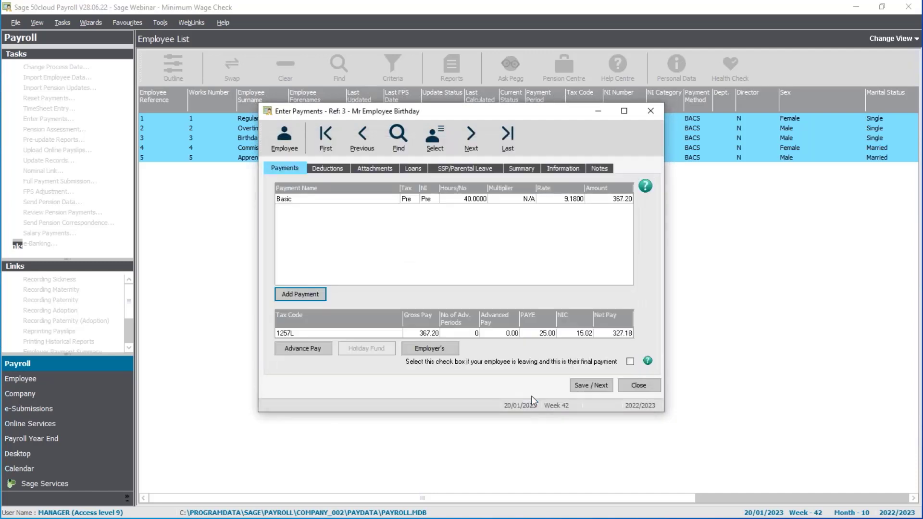
{"action": "left_click", "coordinate": [581, 386]}
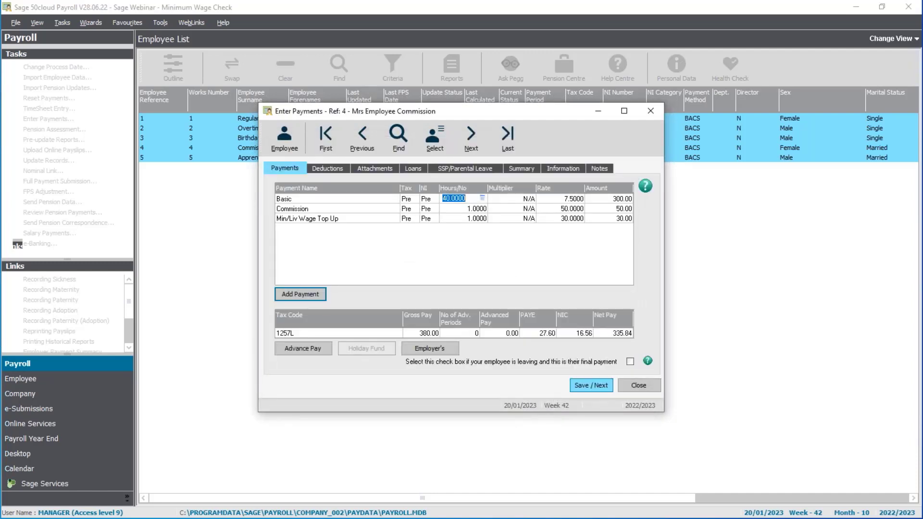
Step: Set reference 4's Min/Liv Wage Top Up hours/number to 0 and the Commission rate to 90
{"action": "left_click", "coordinate": [473, 219]}
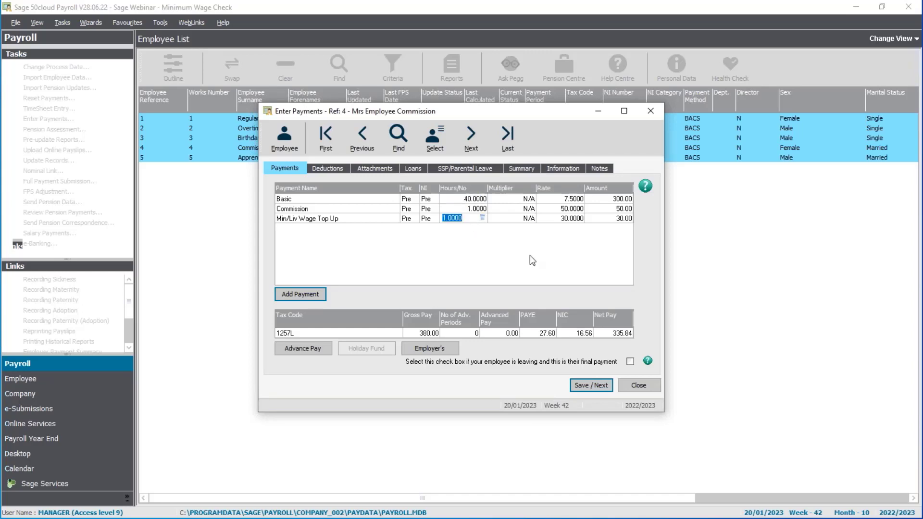
{"action": "type", "text": "0"}
{"action": "key", "text": "Tab"}
{"action": "left_click", "coordinate": [547, 209]}
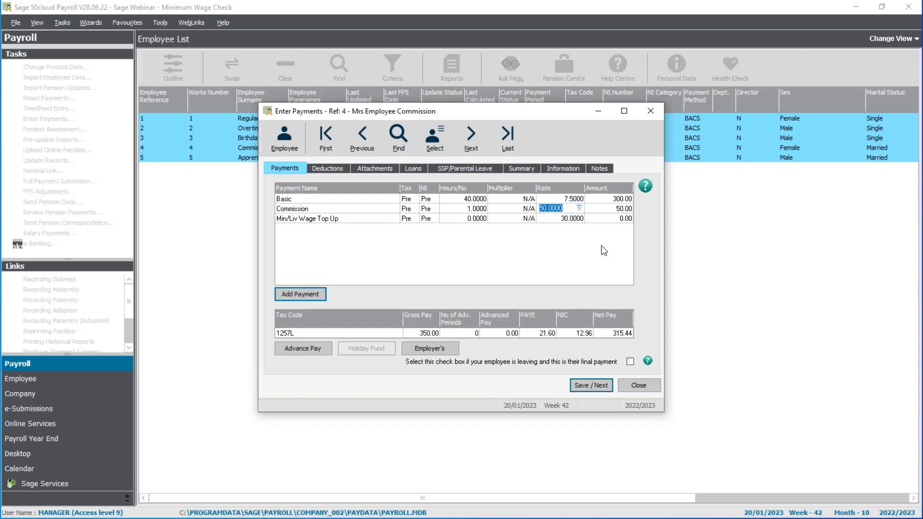
{"action": "type", "text": "90"}
{"action": "key", "text": "Tab"}
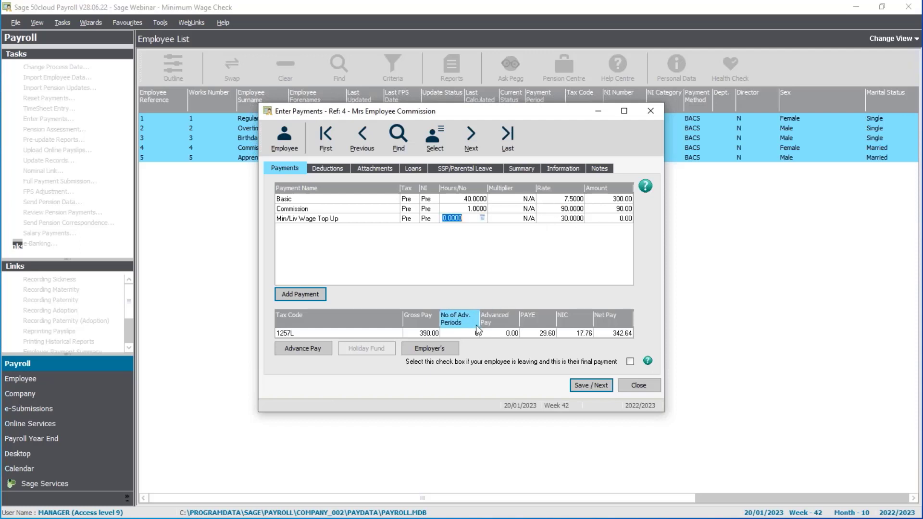
Step: Set reference 4's Min/Liv Wage Top Up hours/number to 1 with a rate of 0, and save the payment
{"action": "type", "text": "1"}
{"action": "key", "text": "Tab"}
{"action": "type", "text": "0"}
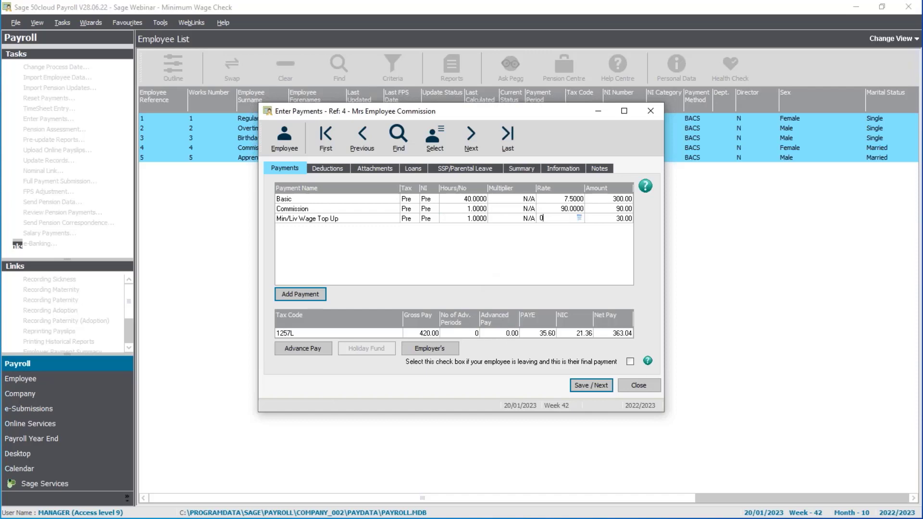
{"action": "key", "text": "Tab"}
{"action": "left_click", "coordinate": [596, 386]}
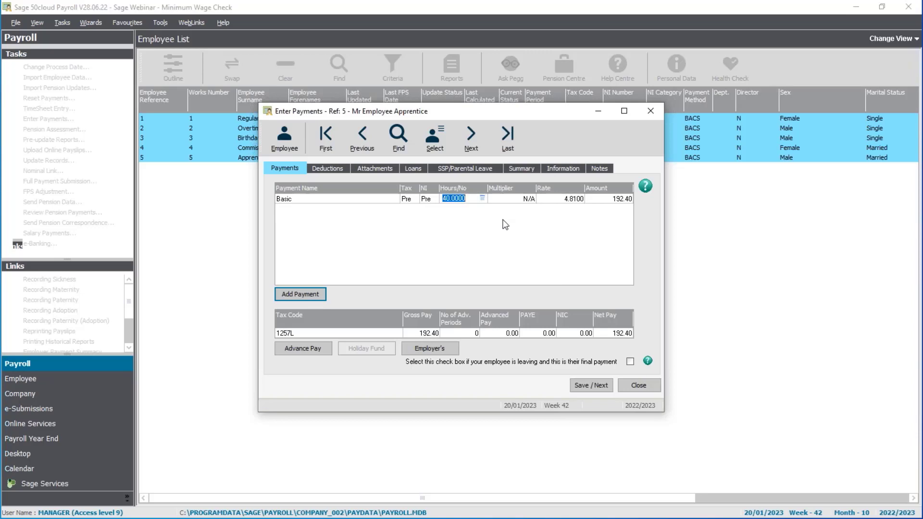
Step: Save reference 5's payment and adjust the Basic payment to the Minimum/Living Wage
{"action": "left_click", "coordinate": [587, 387]}
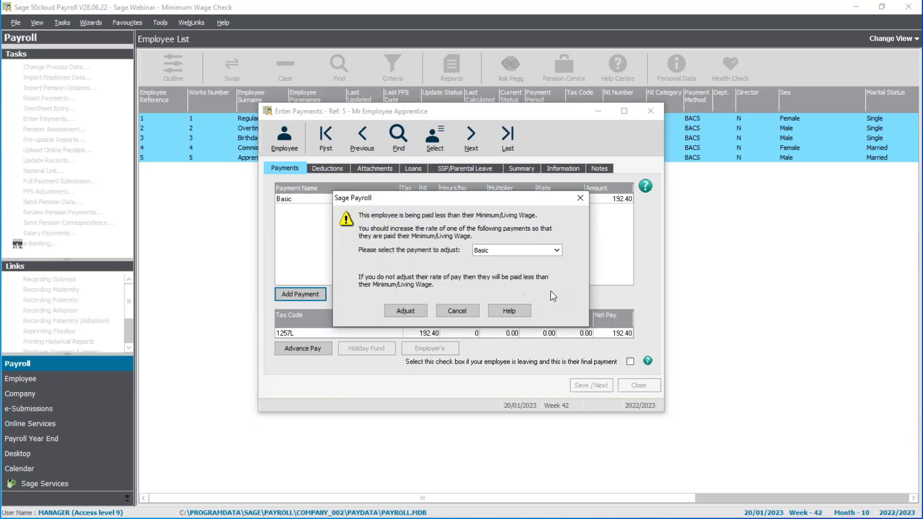
{"action": "left_click", "coordinate": [398, 312]}
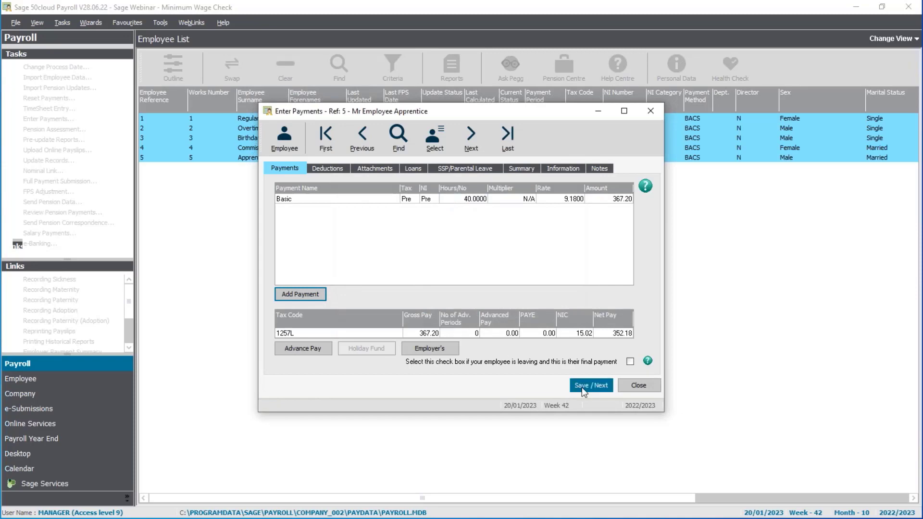
Step: Set the Basic rate to 9.18 in reference 5's pay elements, and save the payment and close payment entry
{"action": "left_click", "coordinate": [313, 293]}
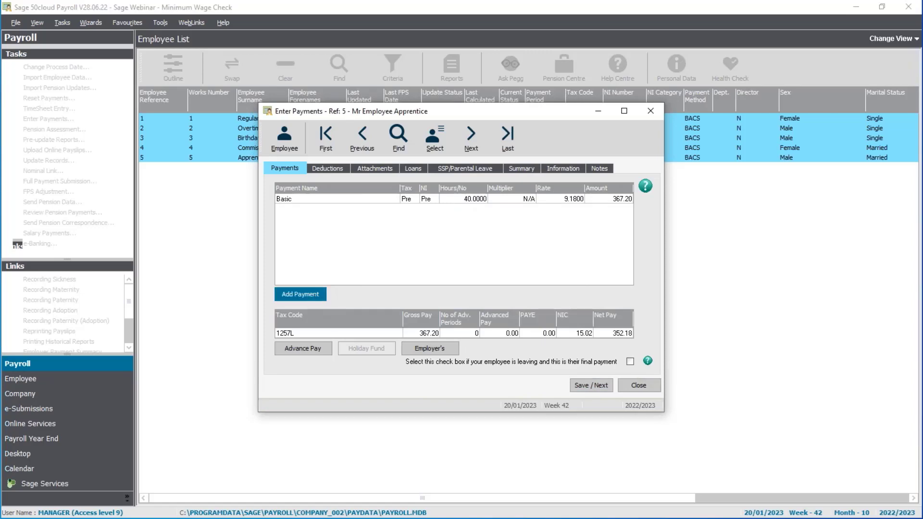
{"action": "left_click", "coordinate": [538, 192]}
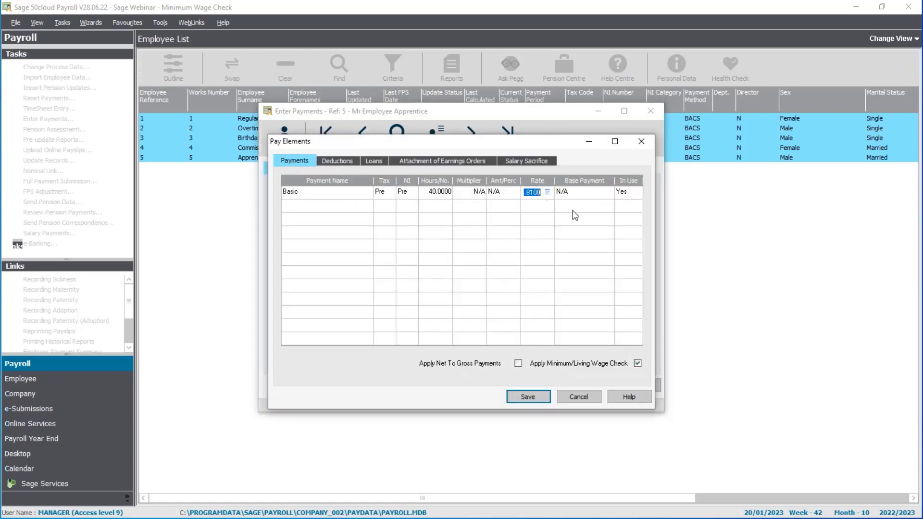
{"action": "left_click_drag", "start_coordinate": [556, 147], "coordinate": [557, 193]}
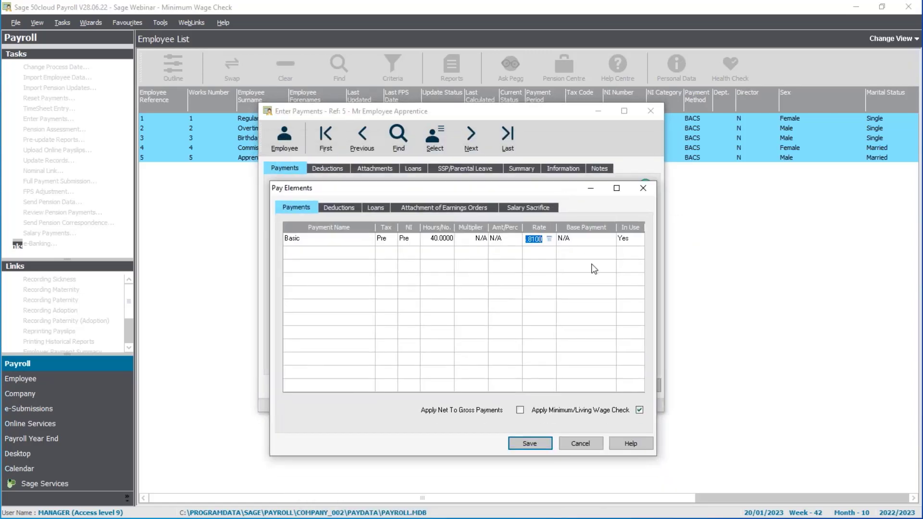
{"action": "type", "text": "9.18"}
{"action": "left_click", "coordinate": [529, 443]}
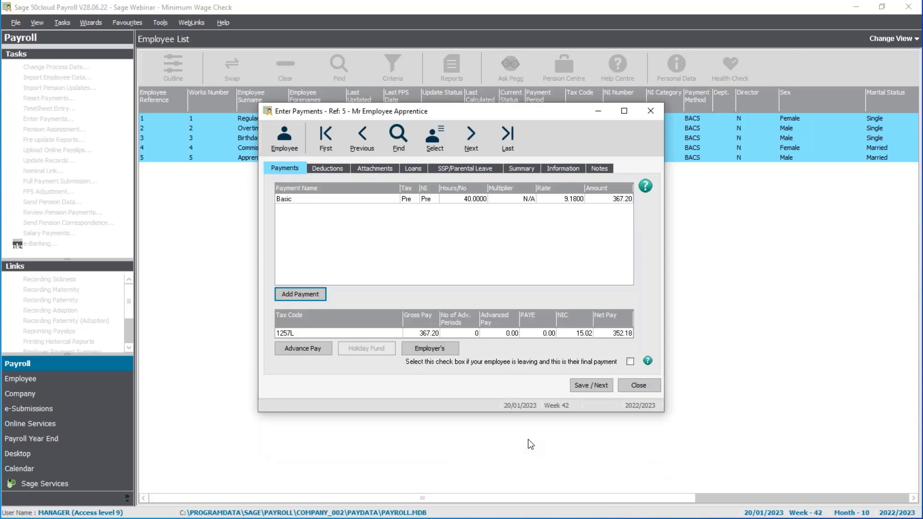
{"action": "left_click", "coordinate": [601, 387]}
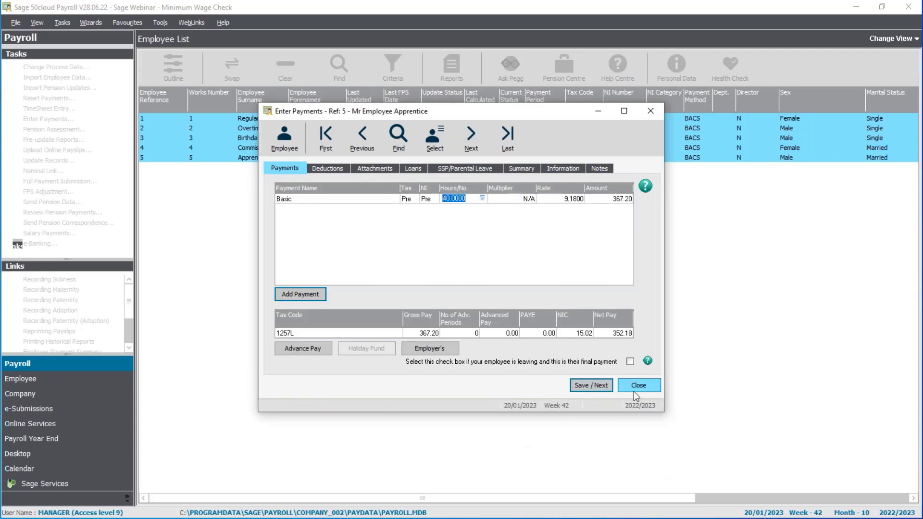
{"action": "left_click", "coordinate": [633, 391]}
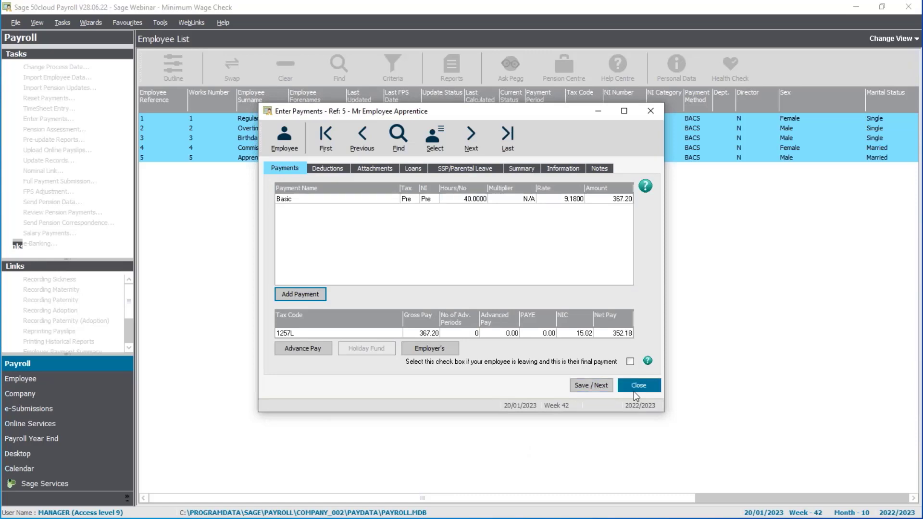